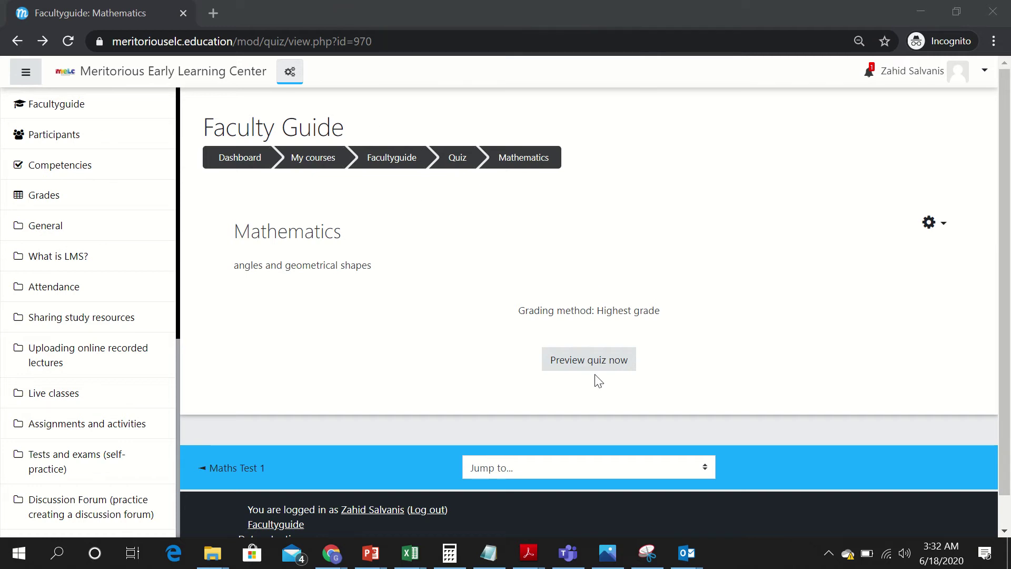
Preview the existing Mathematics quiz on angles and geometrical shapes.
click(582, 358)
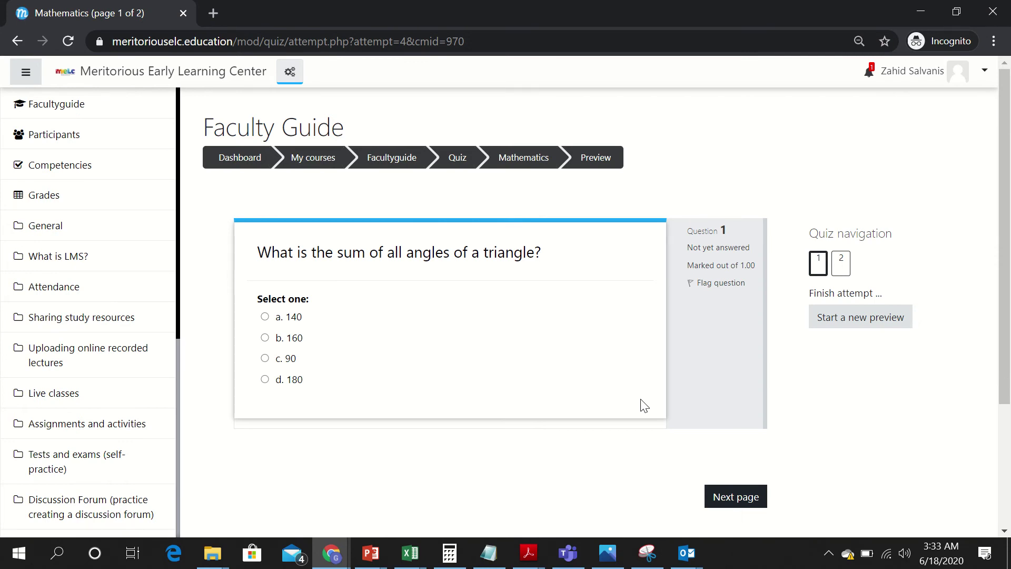
Switch to the browser window showing the Faculty Guide course as administrator and turn course editing on.
key(alt+Tab)
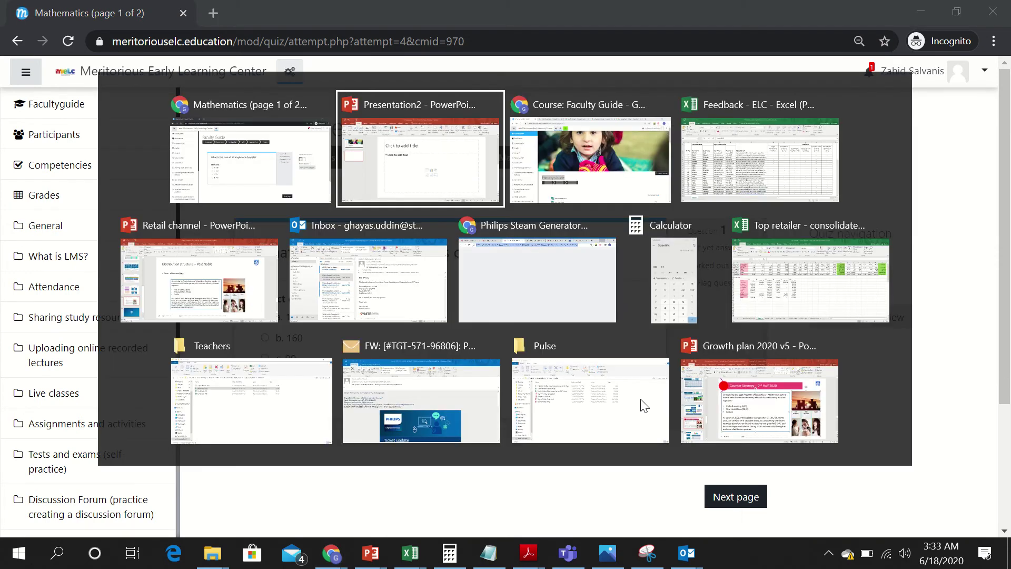
key(alt+Tab)
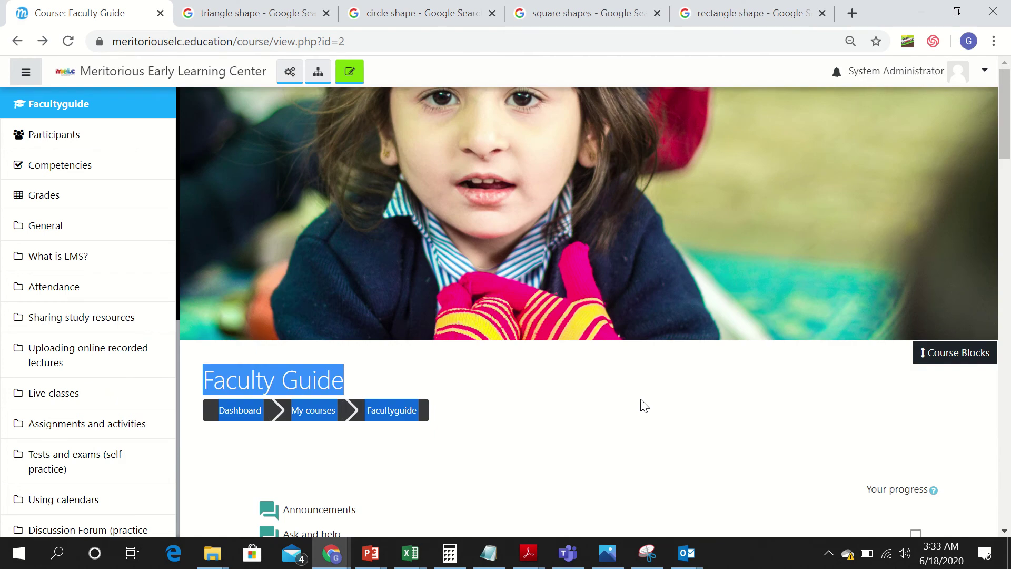
mouse_move(654, 564)
scroll(504, 390, down, 5)
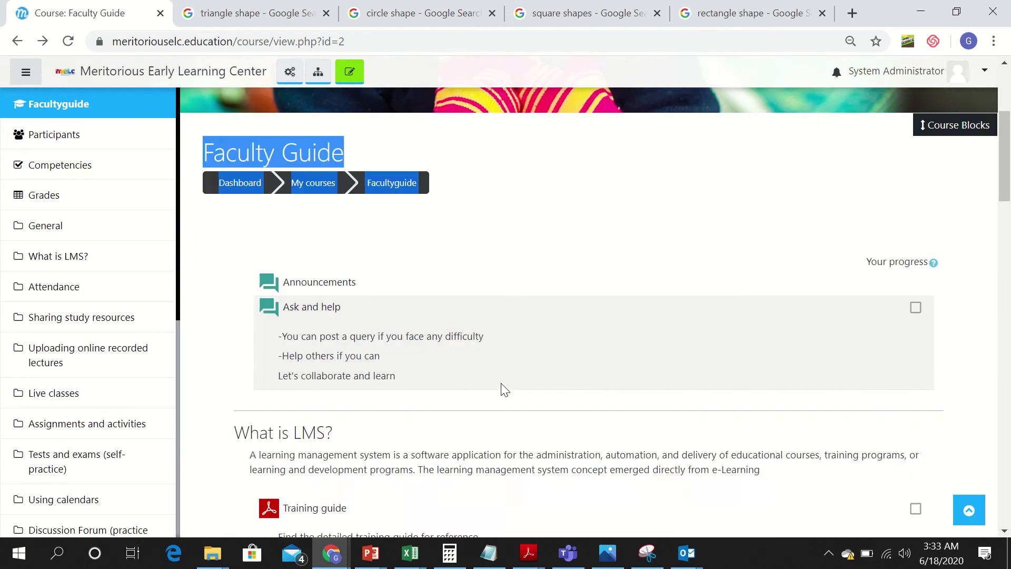
scroll(505, 390, down, 2)
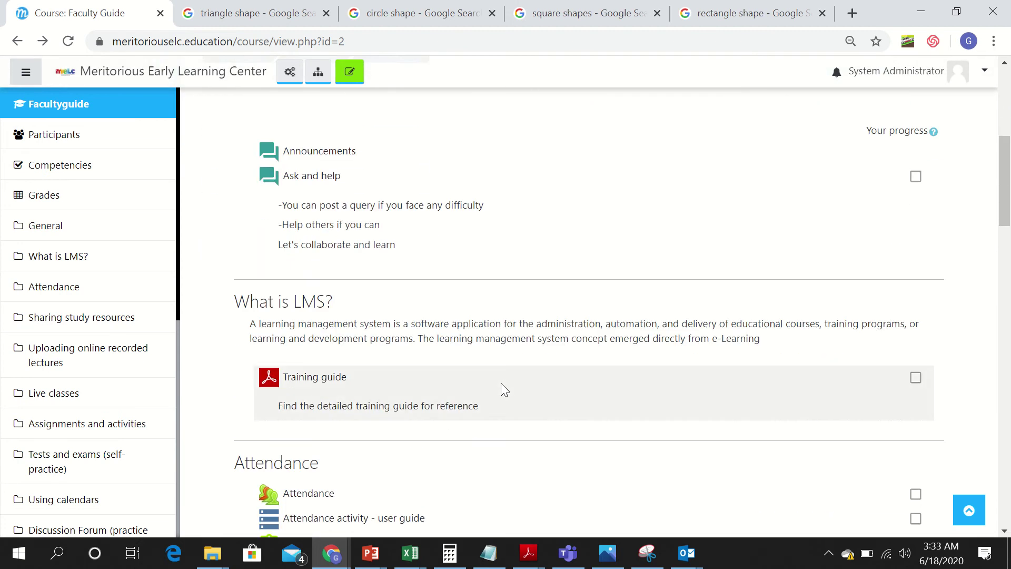
scroll(505, 390, down, 2)
scroll(501, 384, down, 2)
scroll(501, 384, up, 7)
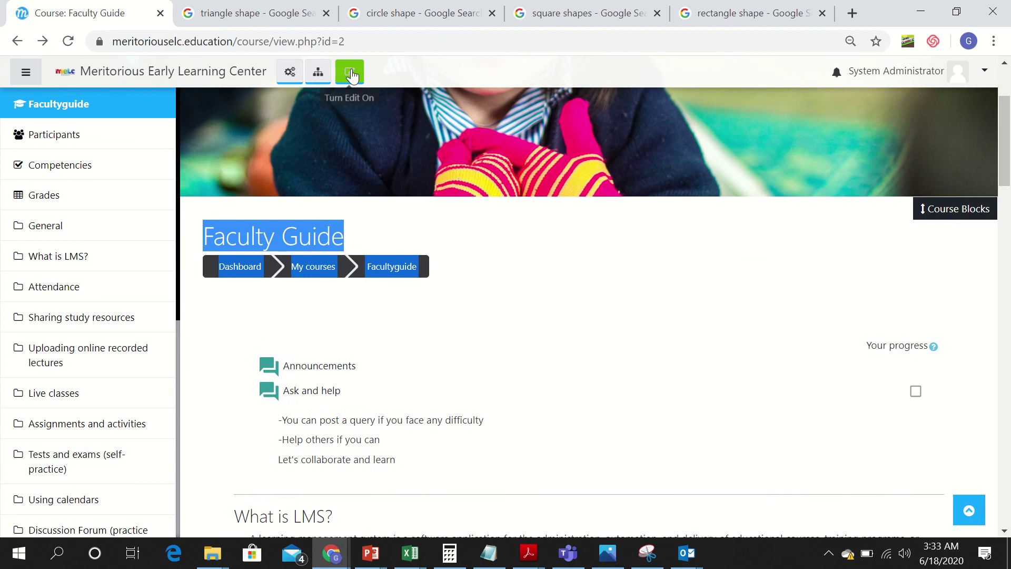
click(350, 74)
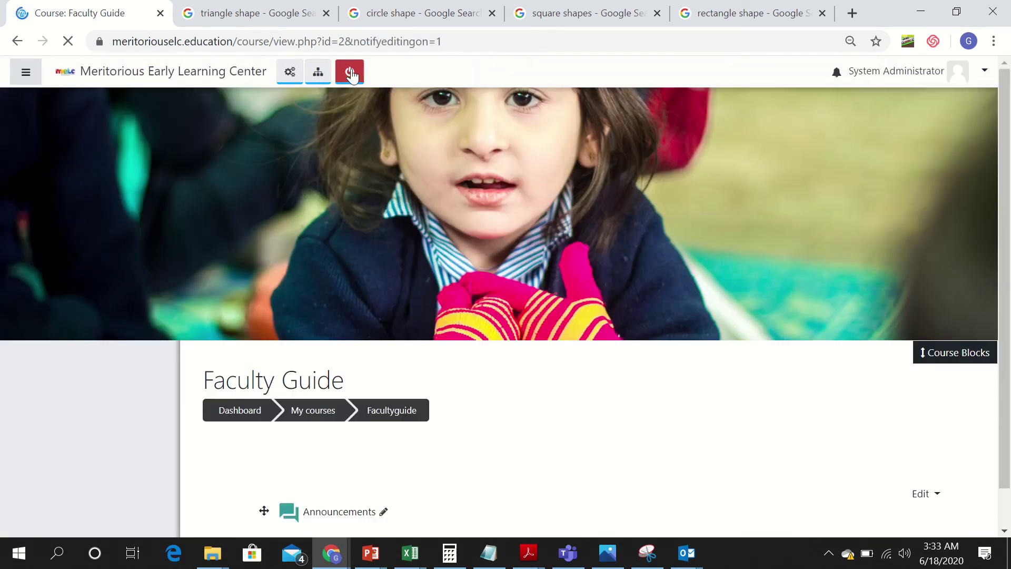
Add a new topic section after the Quiz section at the end of the course.
scroll(405, 271, down, 3)
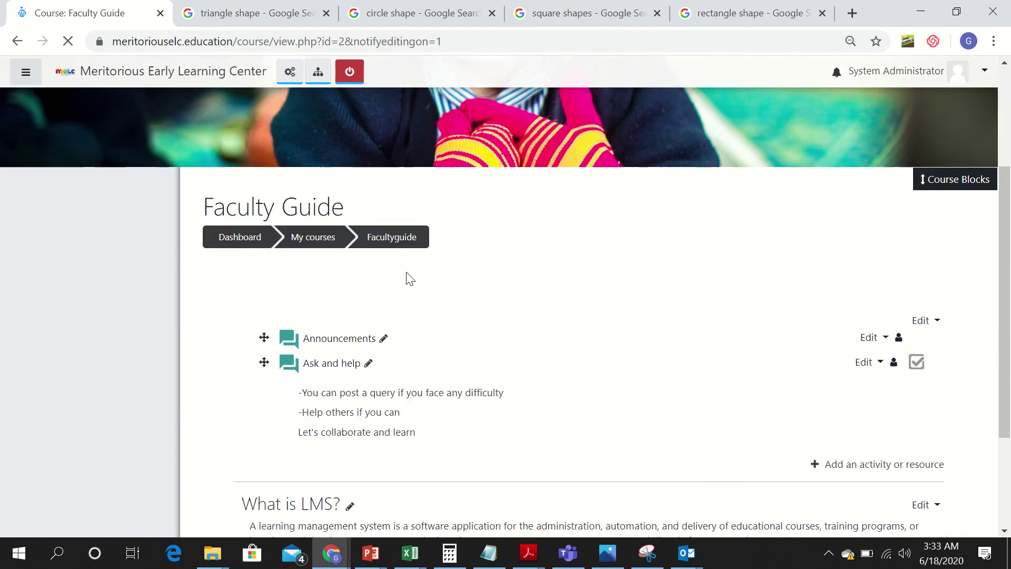
scroll(410, 280, down, 7)
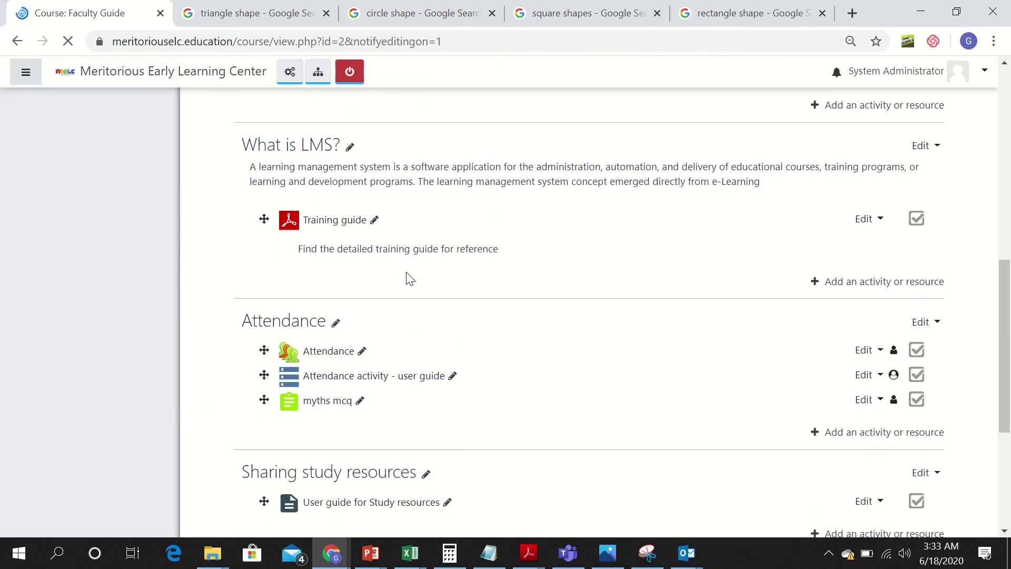
scroll(410, 280, down, 9)
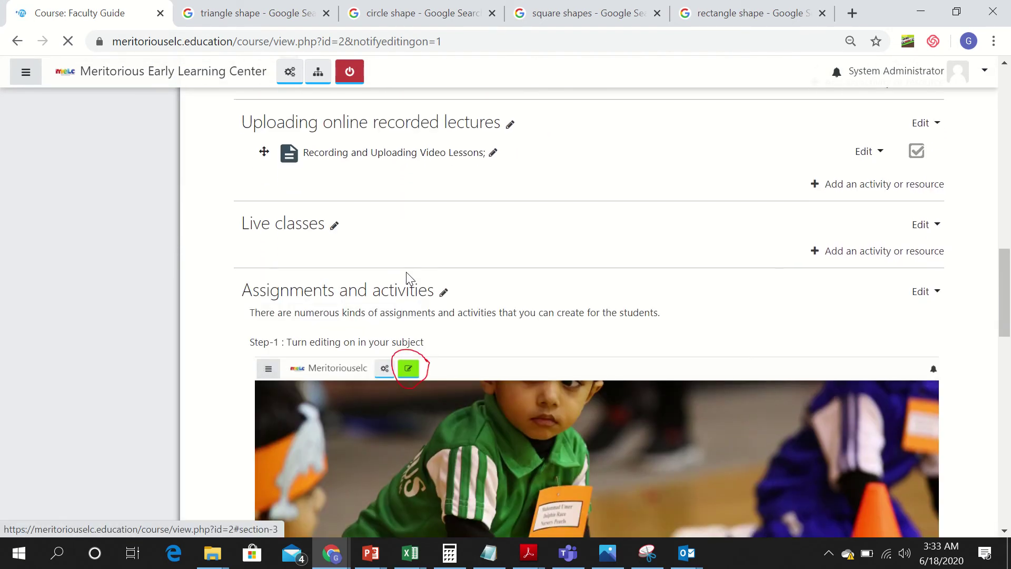
scroll(410, 279, down, 20)
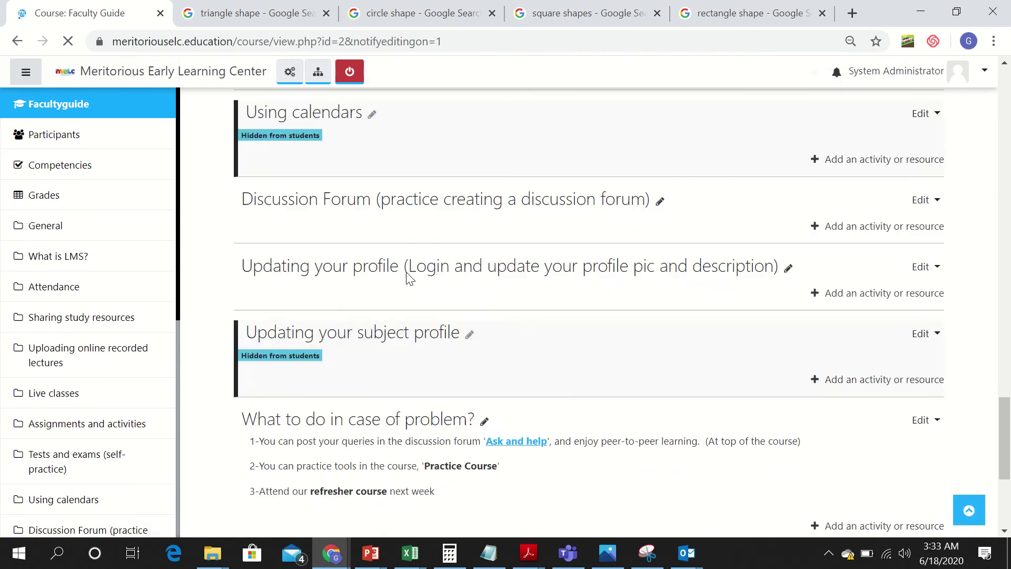
scroll(410, 279, down, 5)
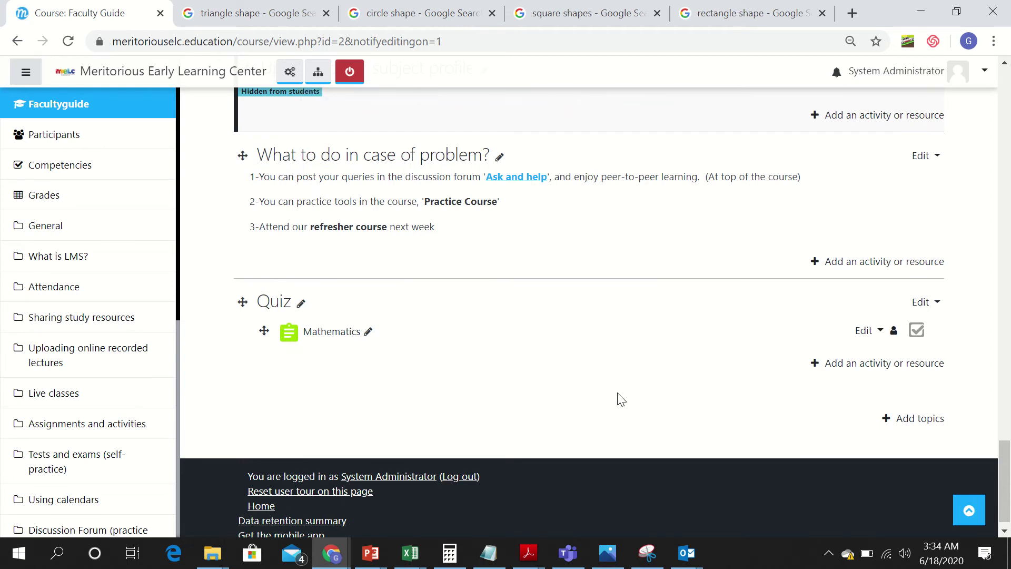
click(910, 423)
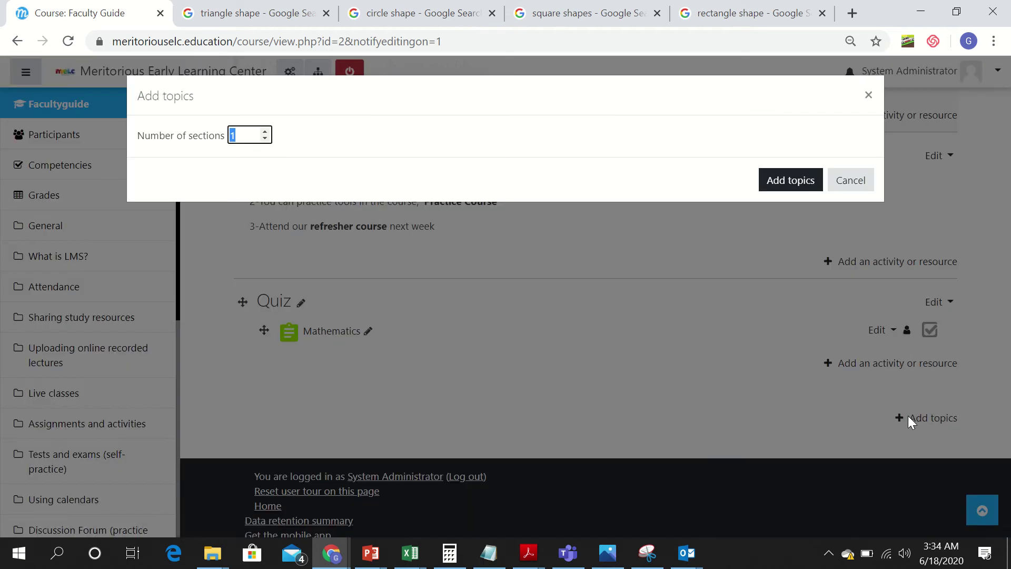
click(794, 180)
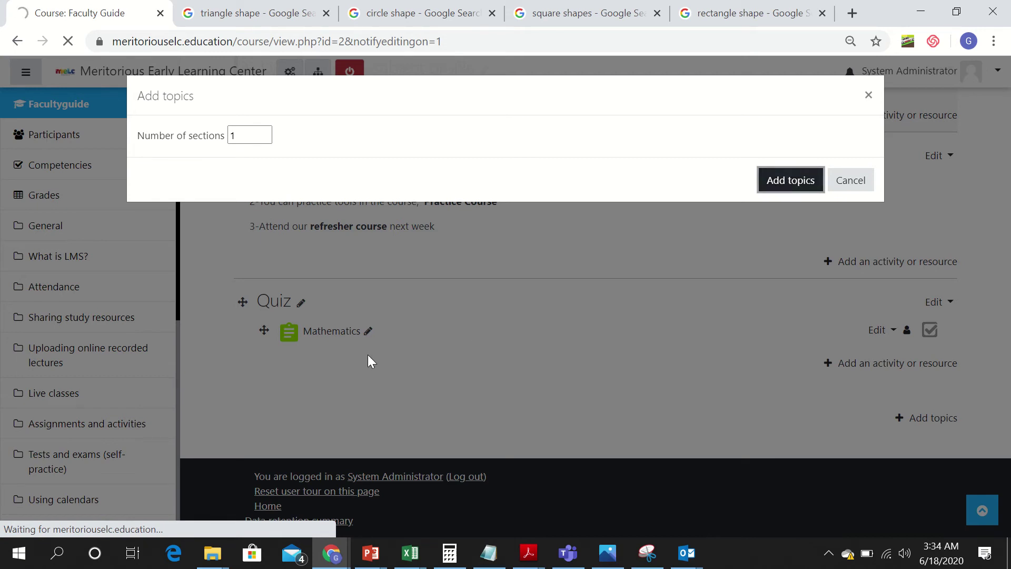
click(784, 179)
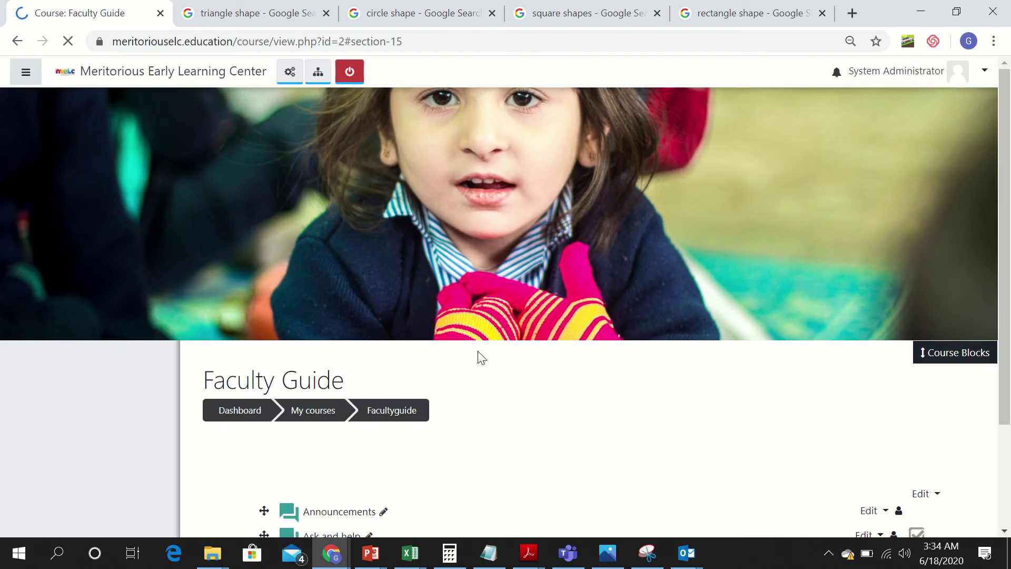
Rename the Topic 14 section to "Quiz 1".
scroll(836, 251, down, 5)
scroll(835, 256, down, 15)
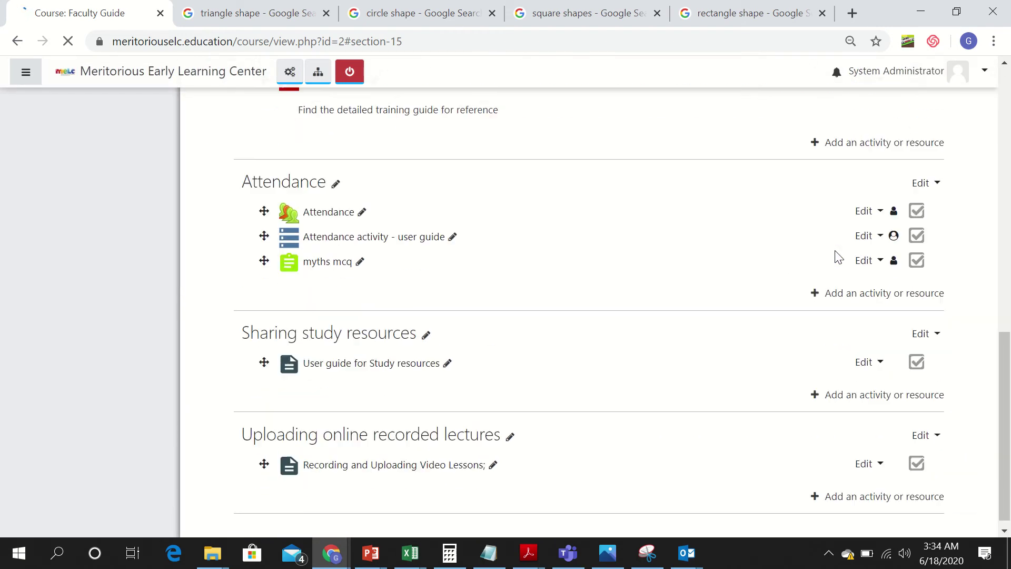
scroll(836, 256, down, 10)
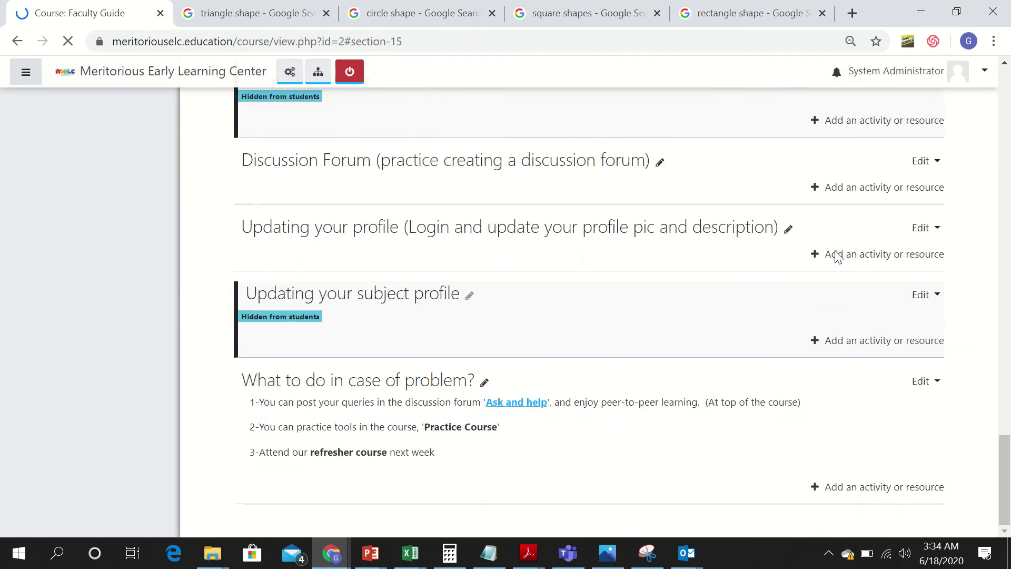
scroll(835, 257, down, 4)
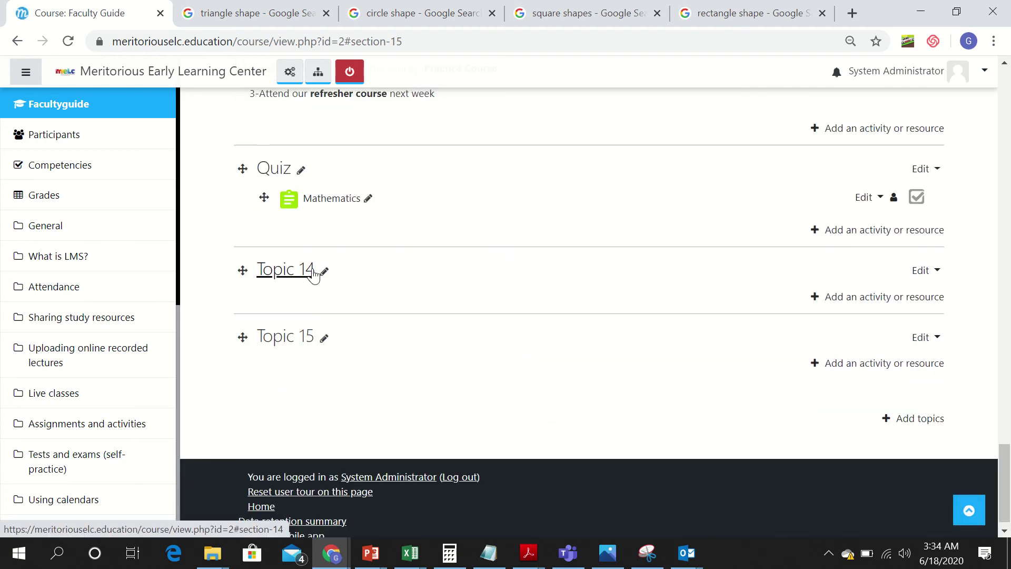
click(314, 273)
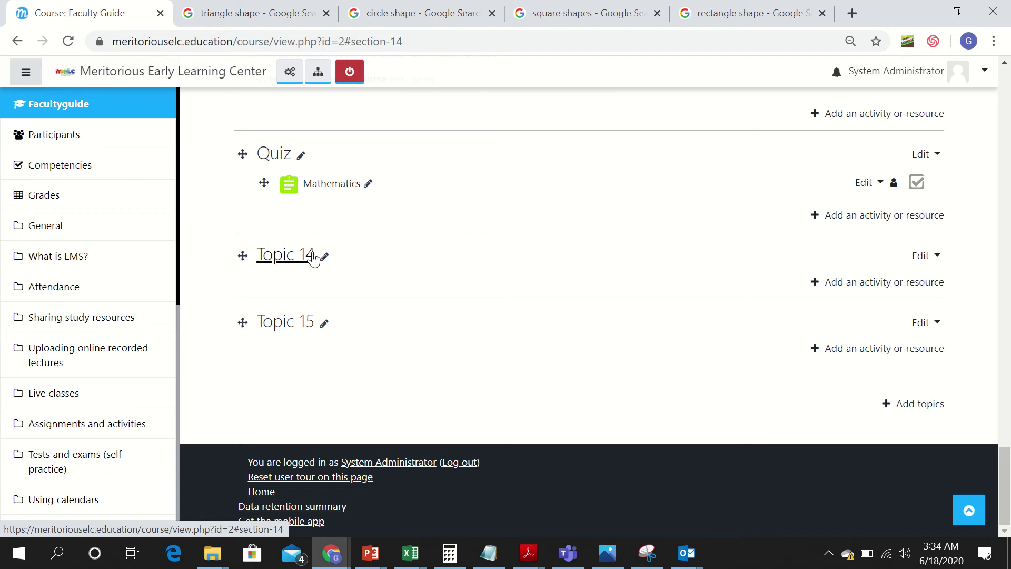
click(325, 257)
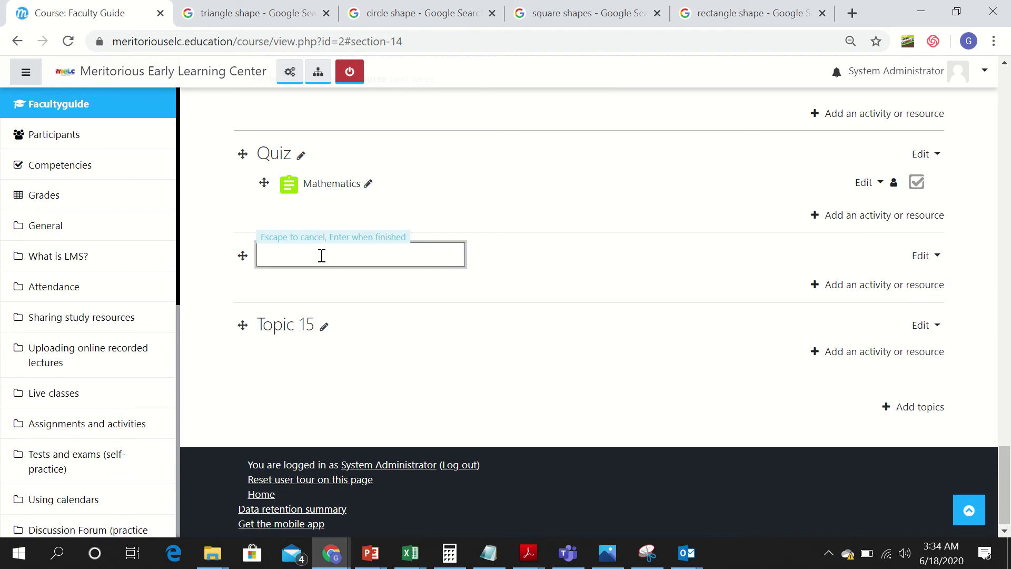
text(Quiz 1)
key(Return)
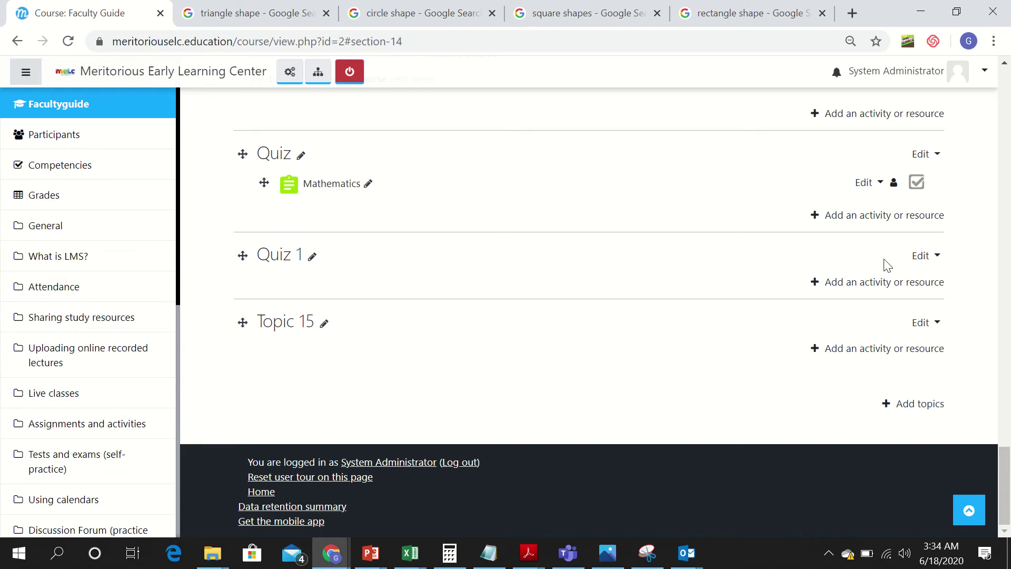
Add a Quiz activity to the Quiz 1 section.
click(814, 283)
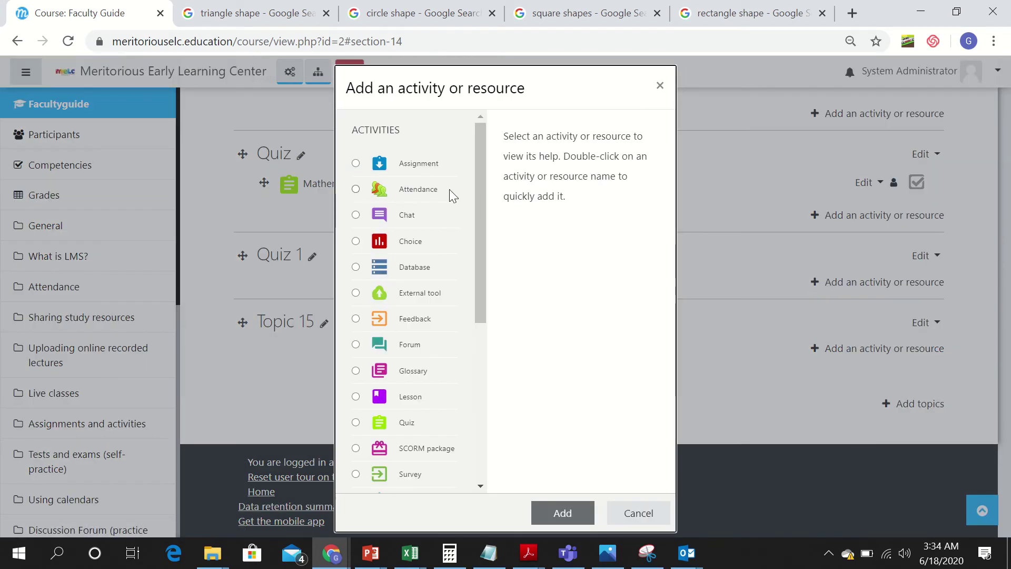
click(356, 423)
click(553, 511)
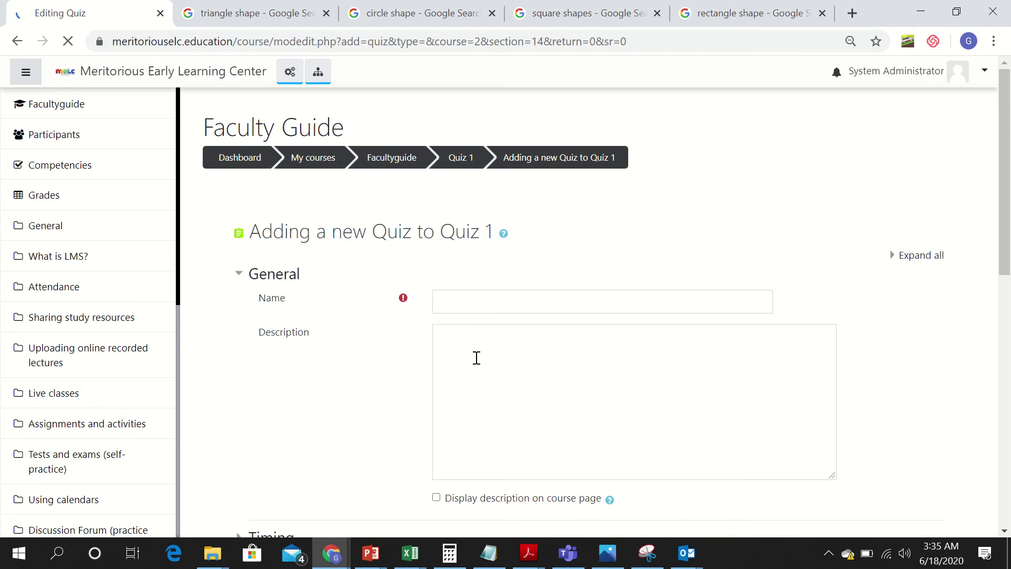
Name the new quiz "Mathematics" and enter the description "Angles and geometrical shapes".
click(478, 301)
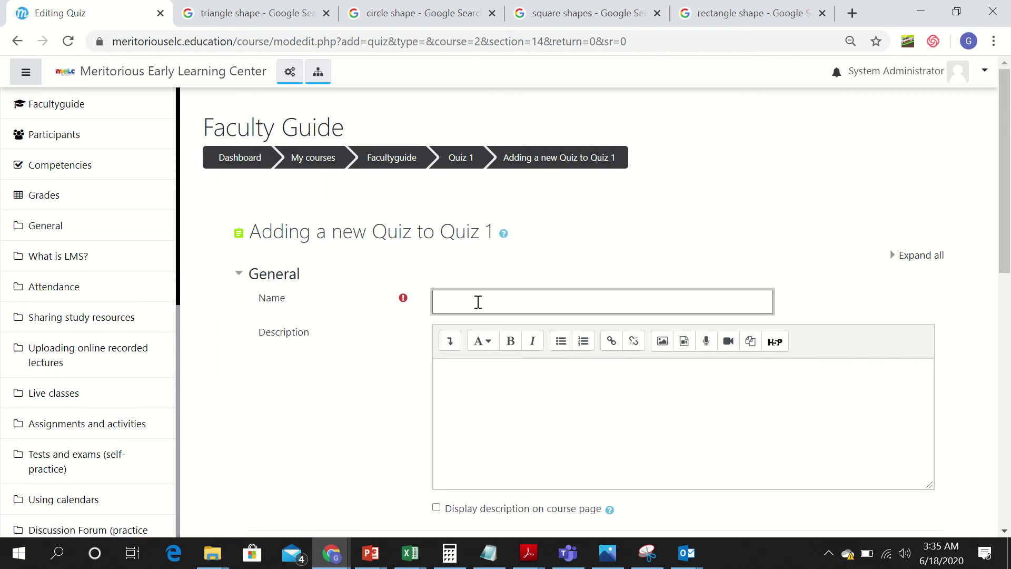
text(Mathematics)
click(466, 375)
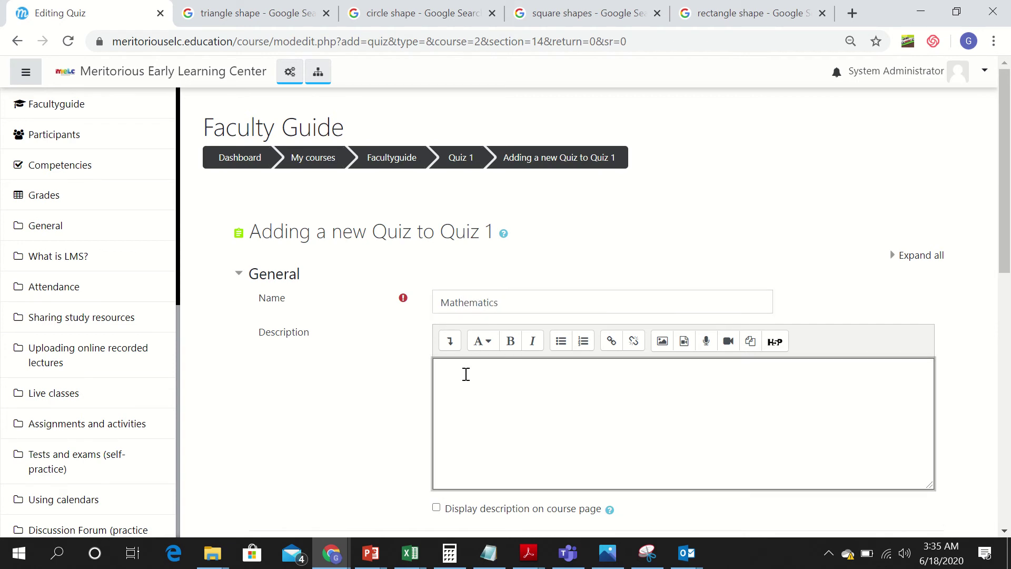
text(Angl)
key(BackSpace)
text(lres)
key(BackSpace)
key(BackSpace)
key(BackSpace)
key(BackSpace)
text(es and geometrical shapes)
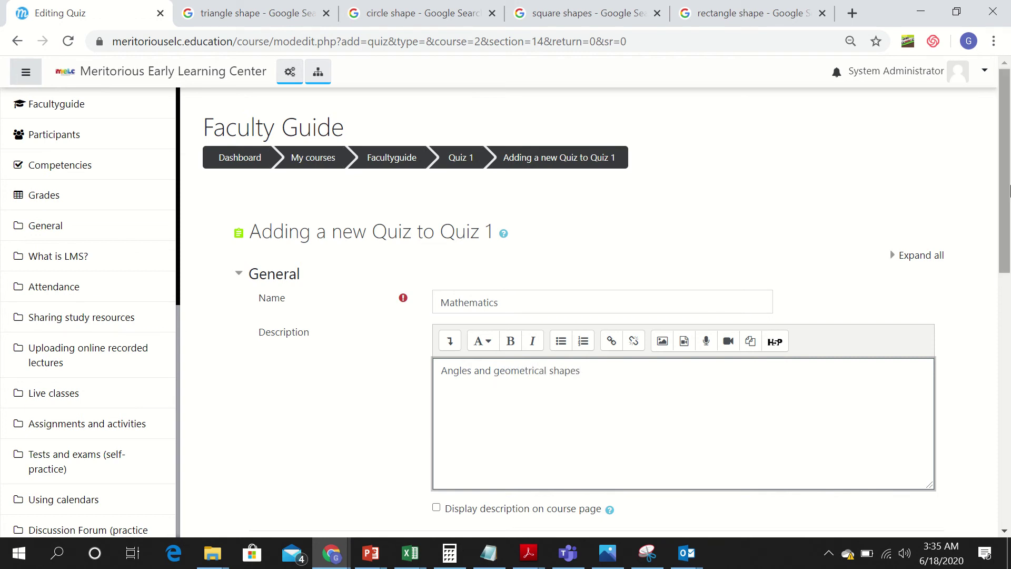
Save and display the new Mathematics quiz, and open it for editing its questions.
scroll(912, 223, down, 10)
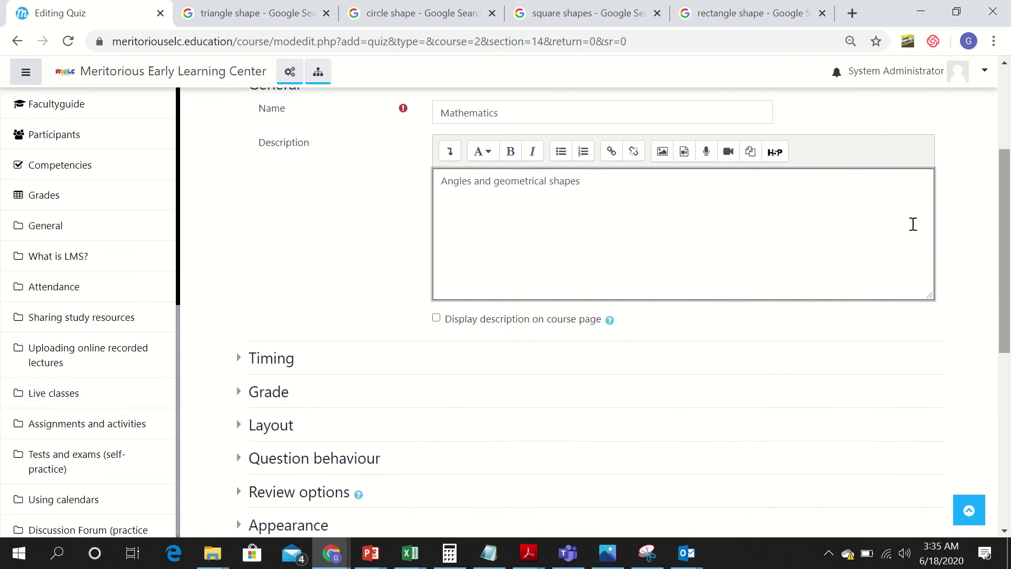
scroll(737, 298, down, 1)
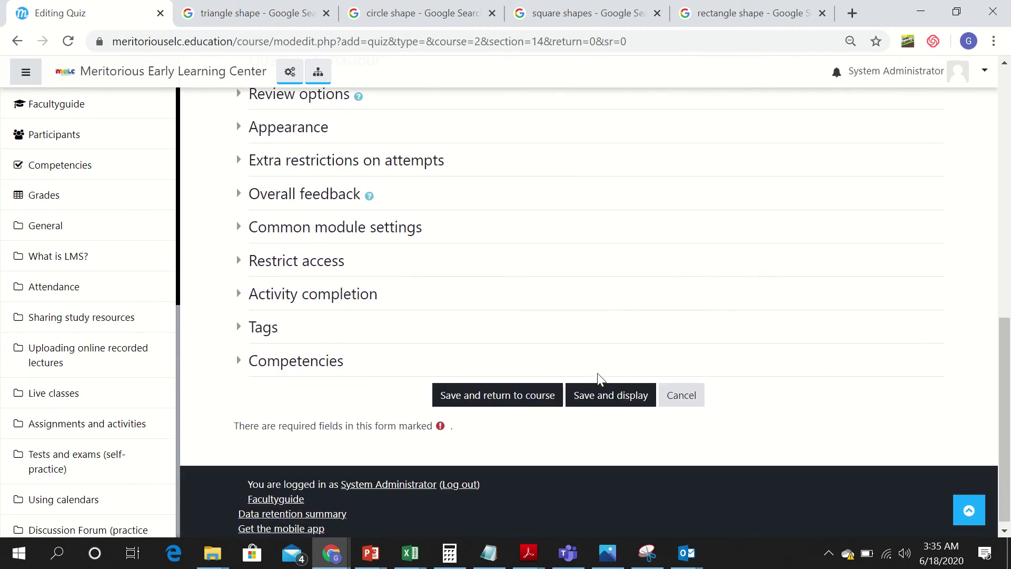
click(599, 399)
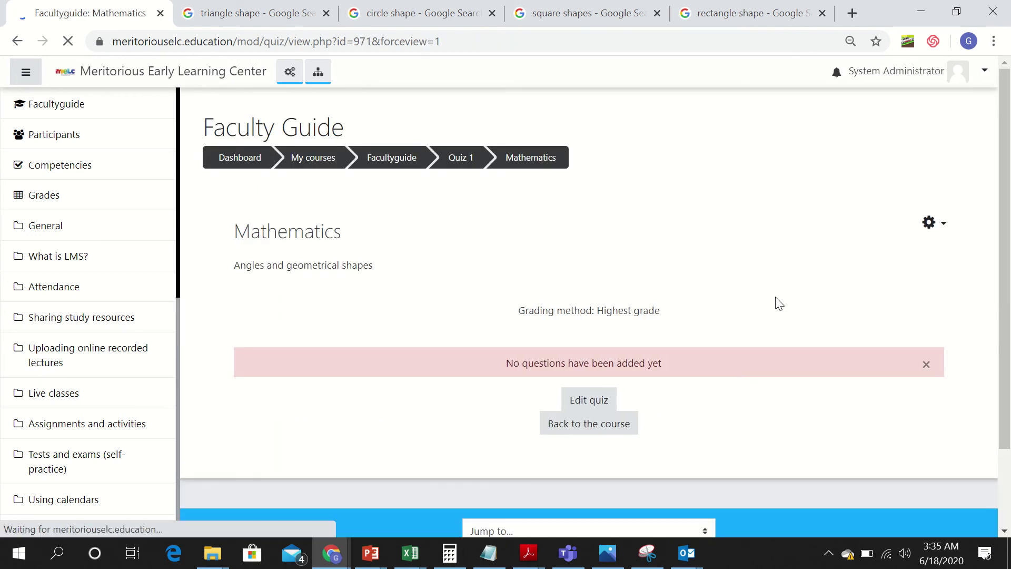
click(588, 401)
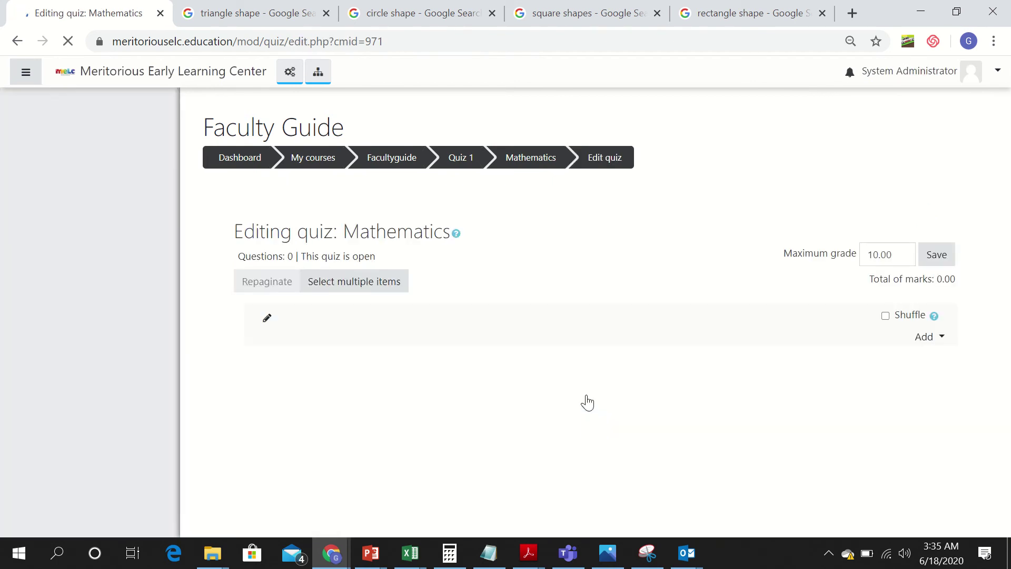
Add a new question of the Multiple choice type to the Mathematics quiz.
click(915, 338)
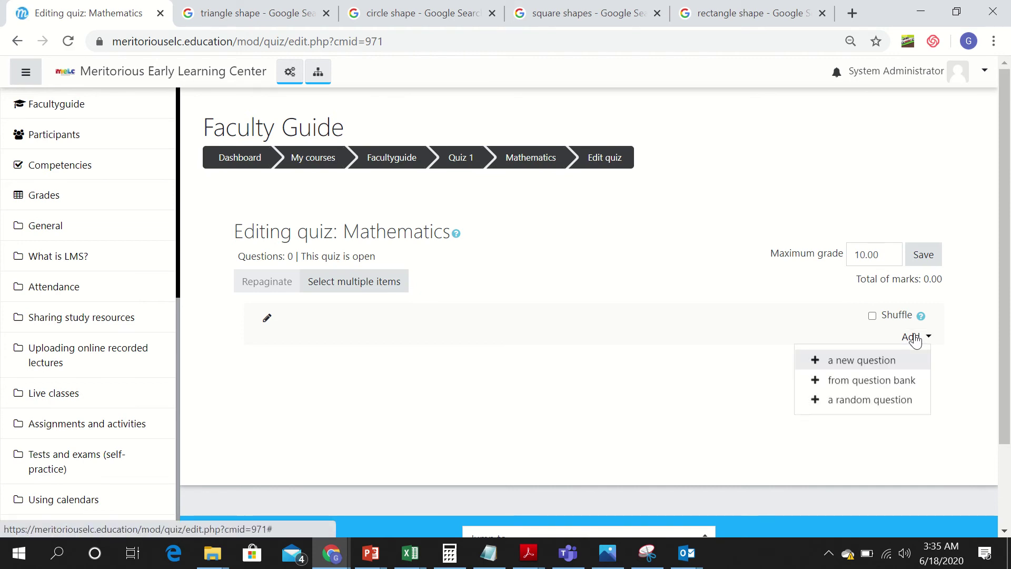
click(888, 359)
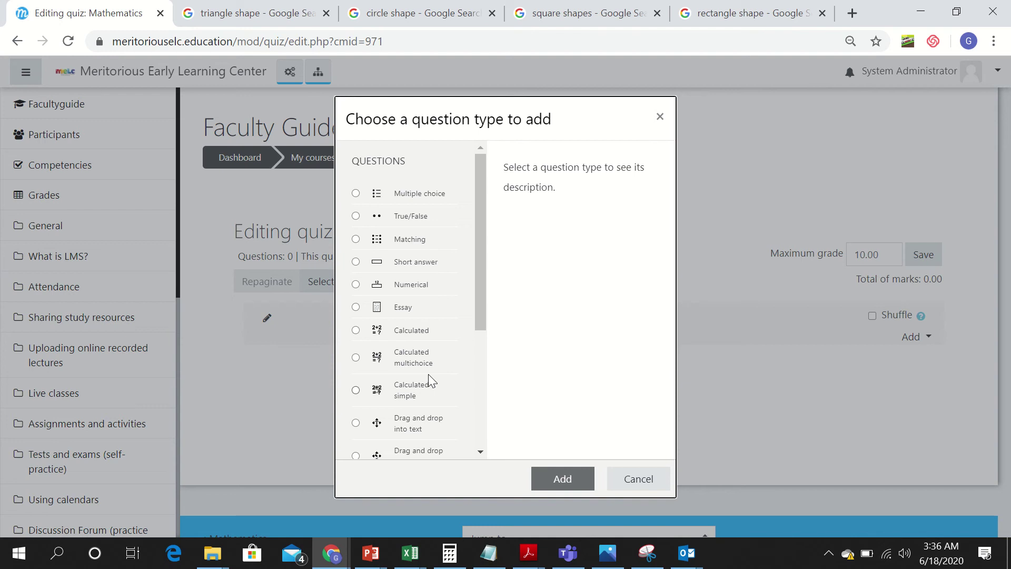
click(356, 194)
click(549, 478)
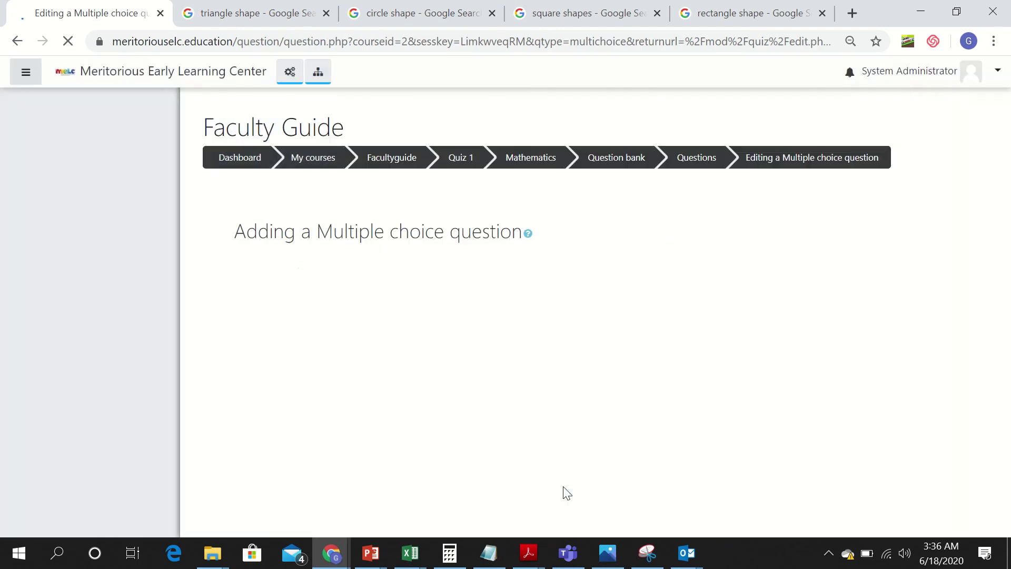
Name the new multiple choice question "Angles and shapes".
click(495, 337)
text(A)
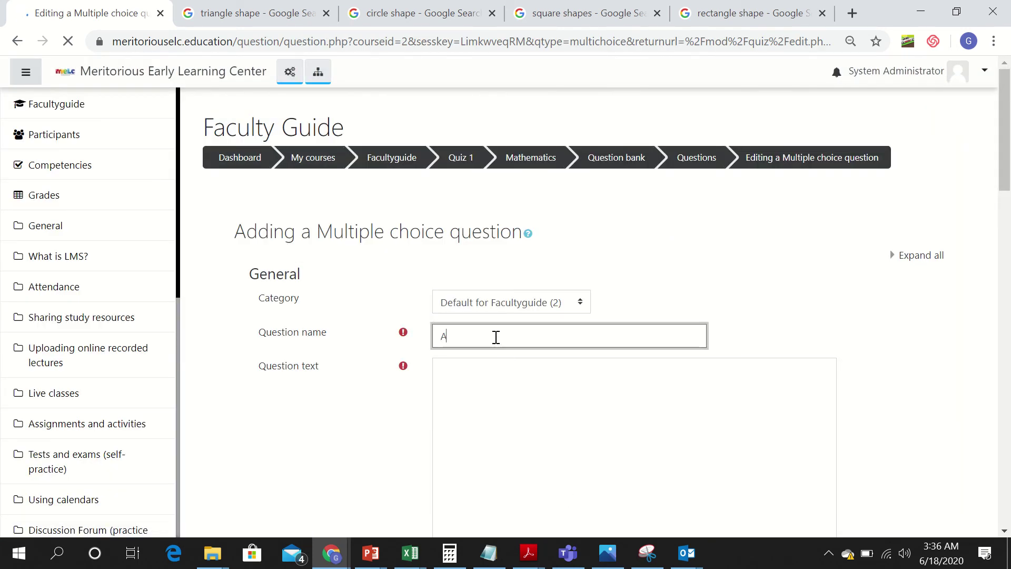
text(ngles a)
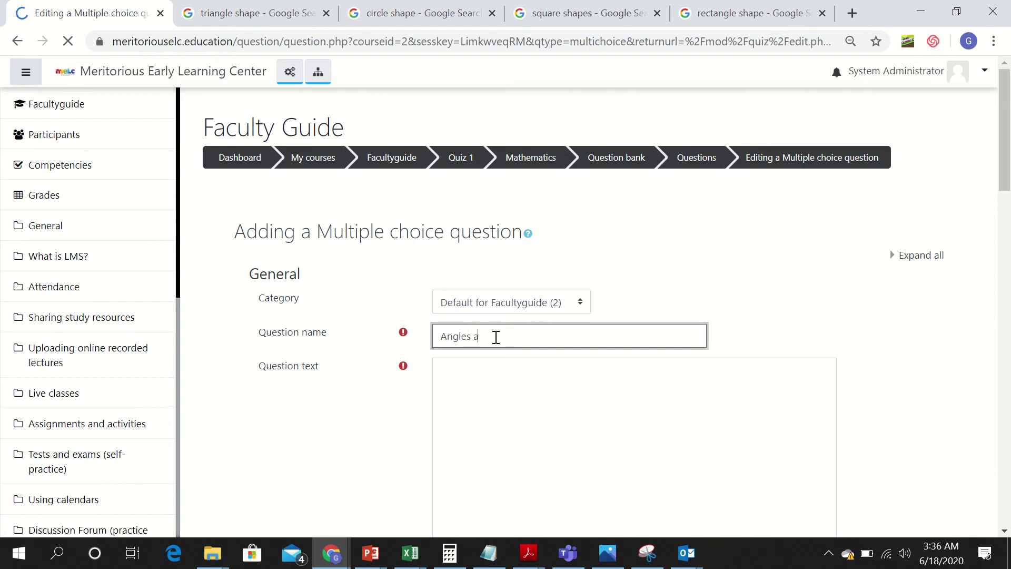
text(nd Shapes)
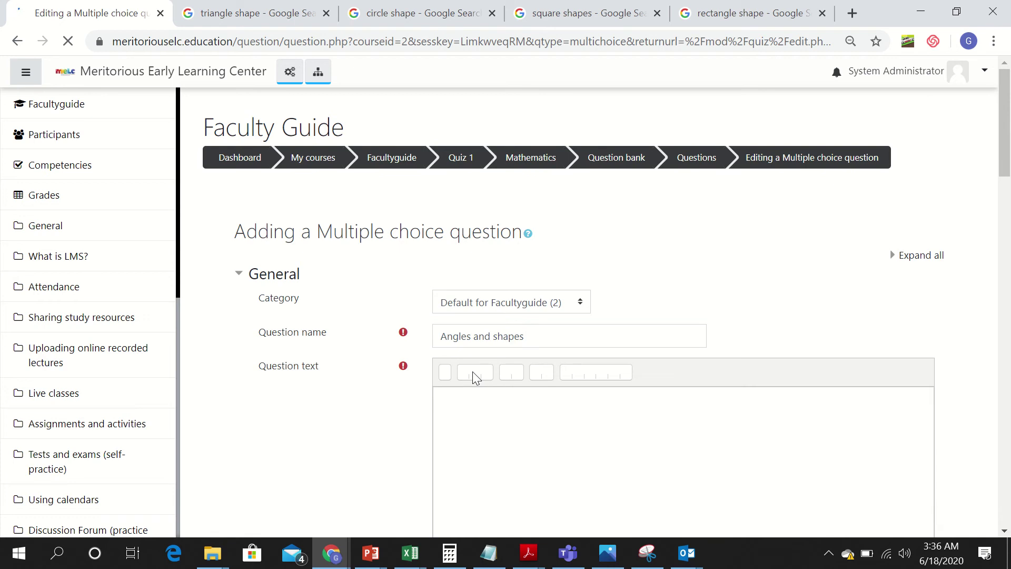
Enter the question text "What is the sum of angles of a triangle?".
click(455, 406)
text(the)
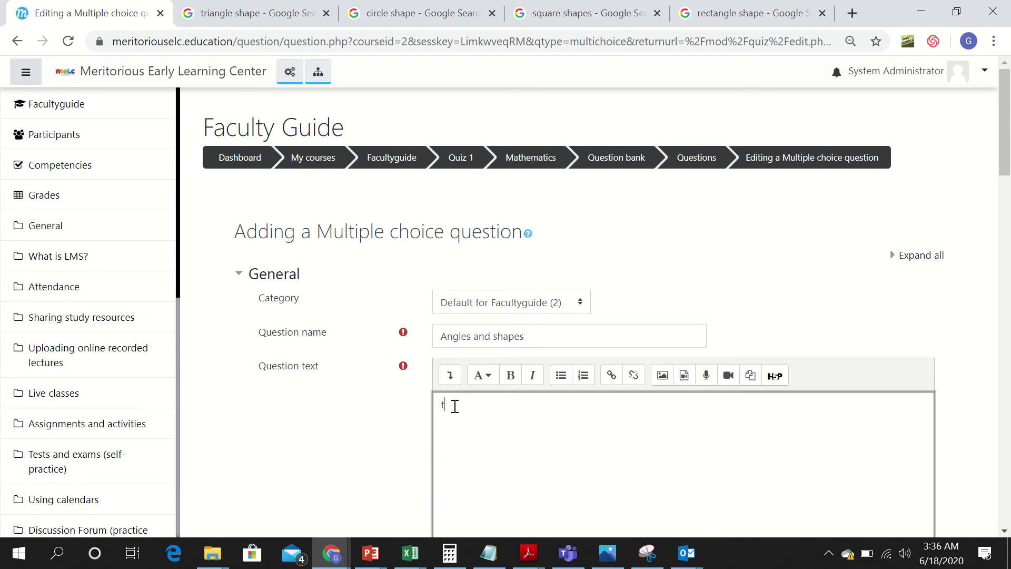
key(BackSpace)
key(BackSpace)
key(BackSpace)
text(What)
key(BackSpace)
key(BackSpace)
text(t is the sum of angles of a trian)
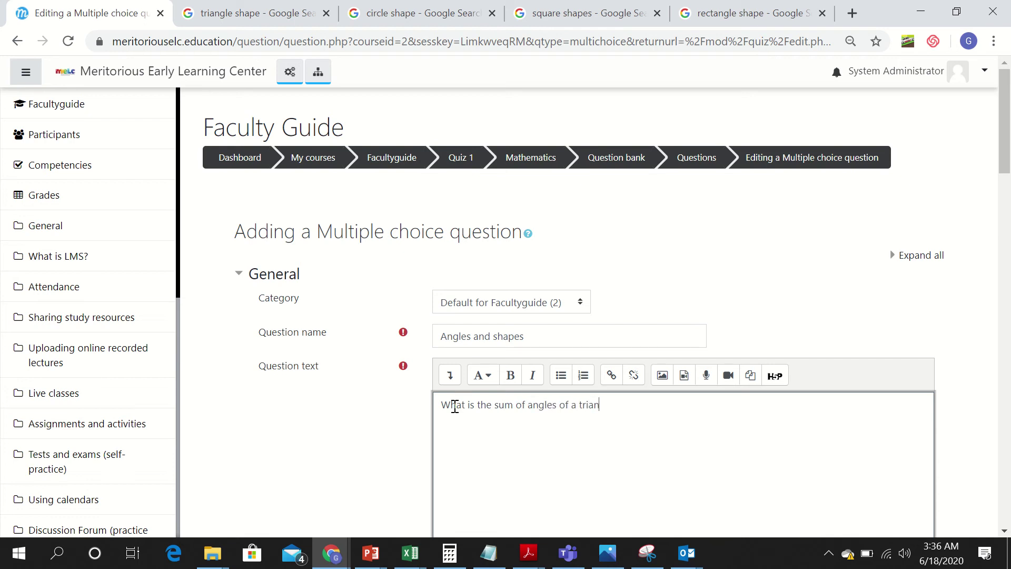
text(gle?)
Check which options the question offers for allowing one or multiple answers.
drag(1007, 158, 1002, 216)
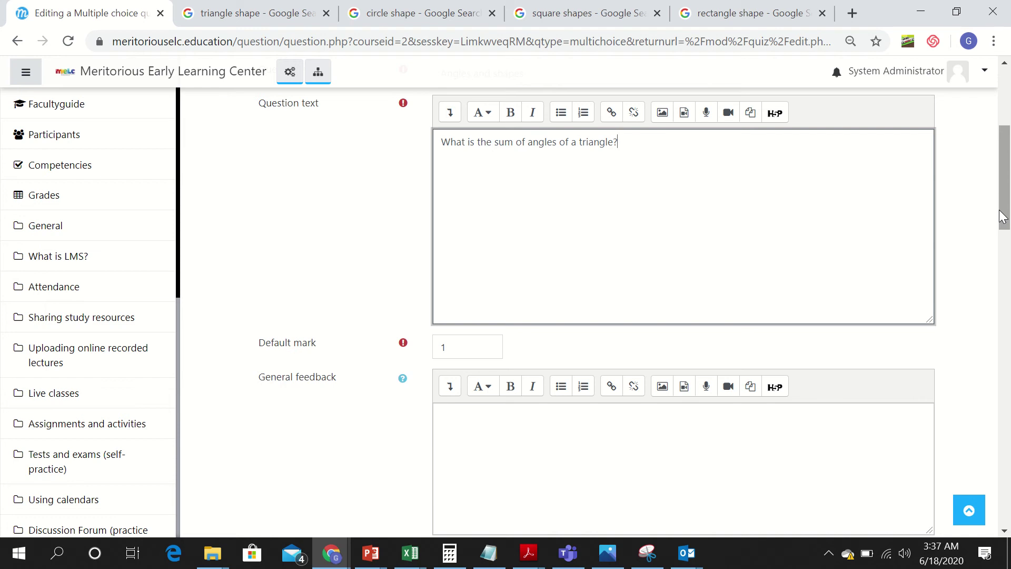
drag(1003, 216, 1009, 287)
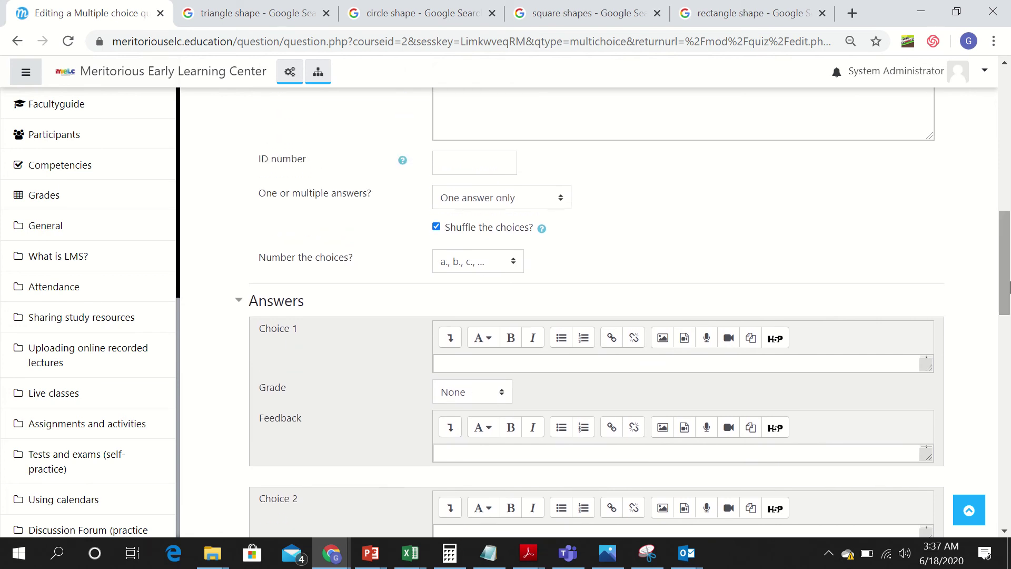
click(565, 206)
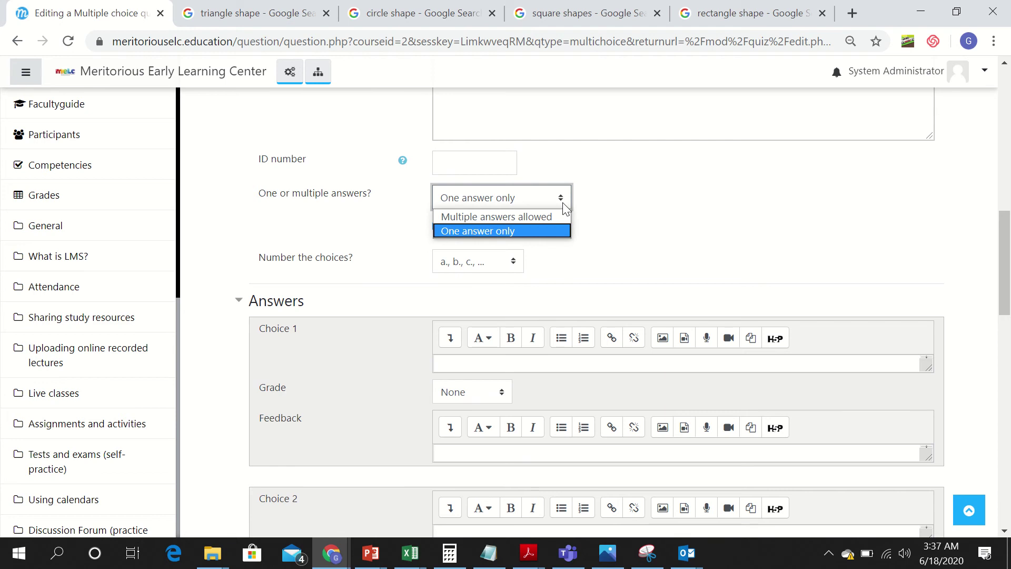
click(702, 221)
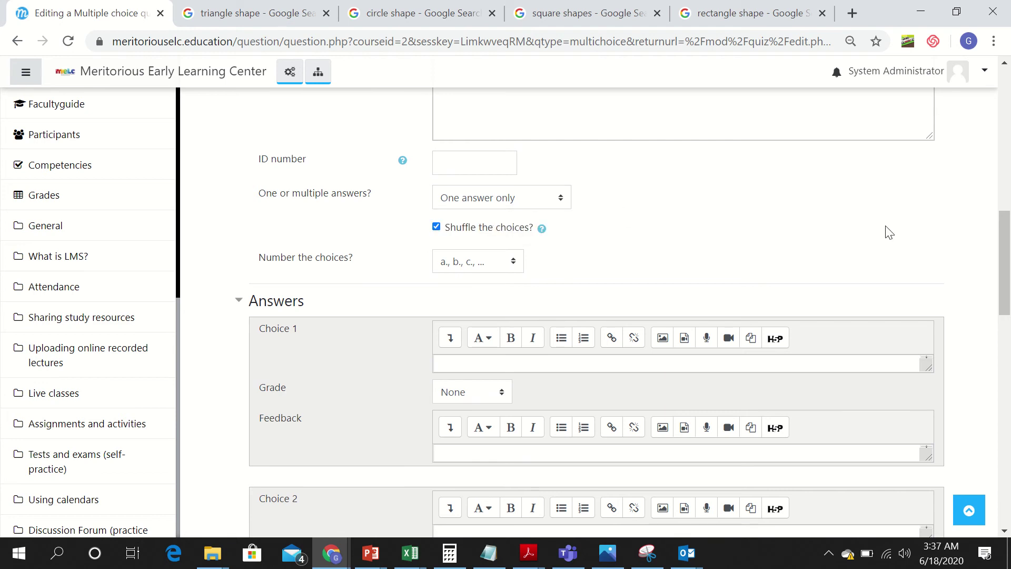
click(562, 202)
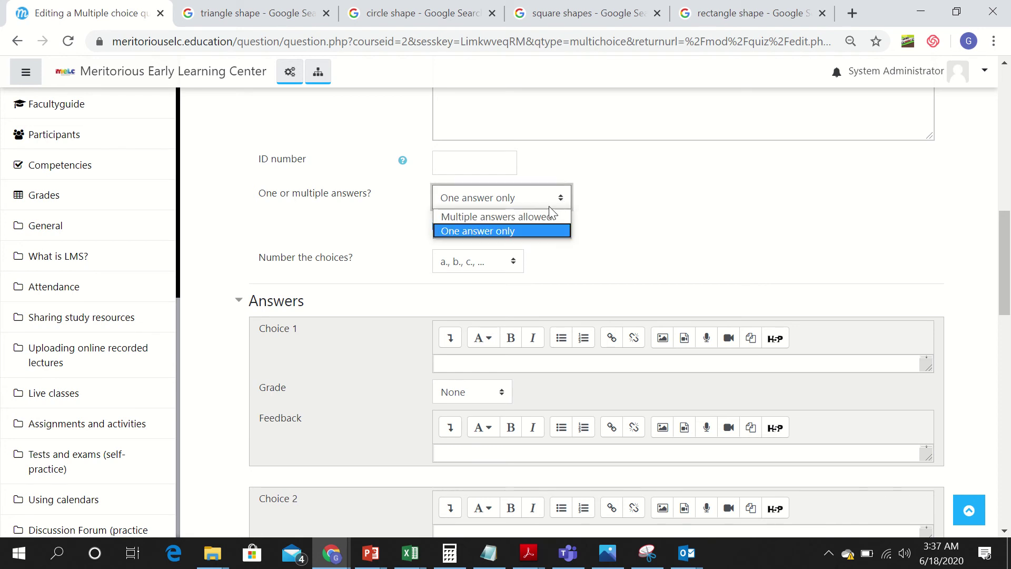
click(612, 238)
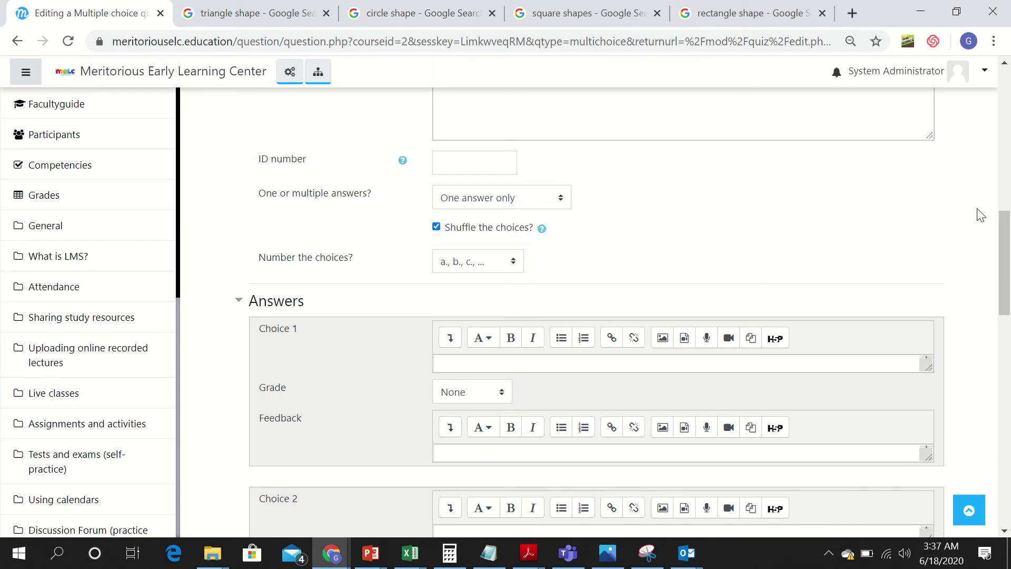
Enter 120 as the answer for Choice 1 of the triangle question.
drag(1008, 241, 1007, 273)
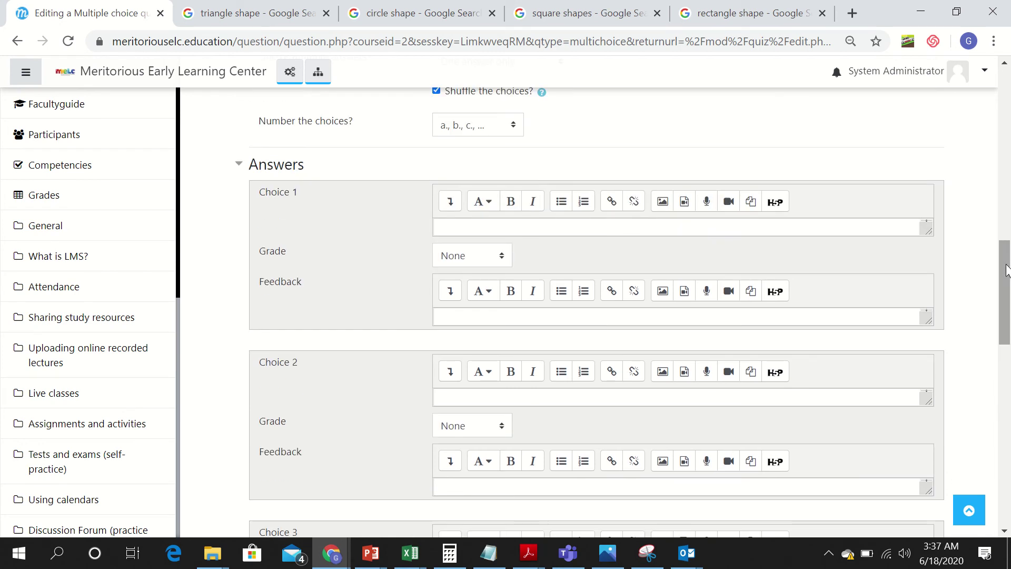
click(681, 227)
text(120)
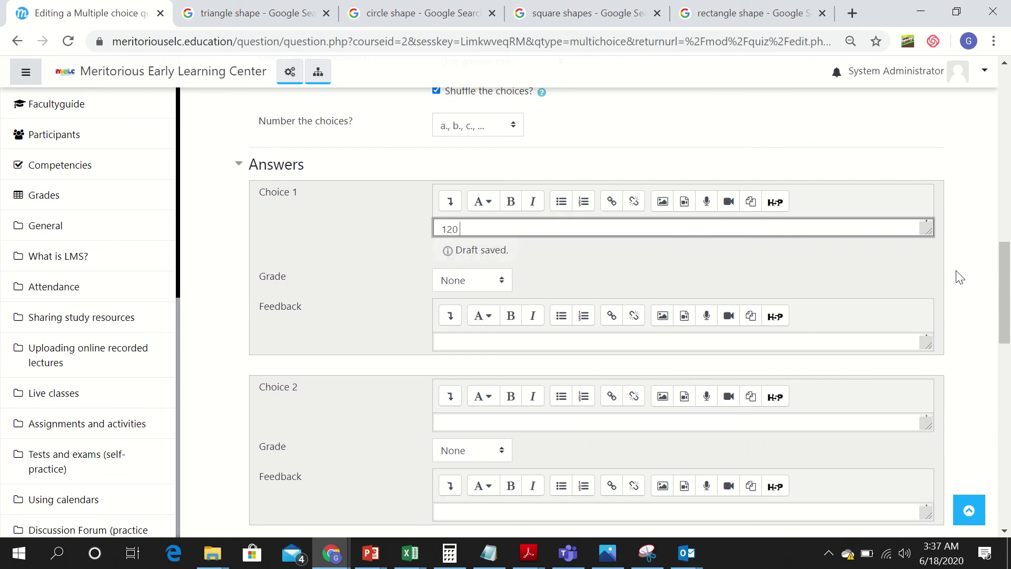
Enter 180 as Choice 2 and set its grade to 100% to mark it as the correct answer.
scroll(545, 317, down, 1)
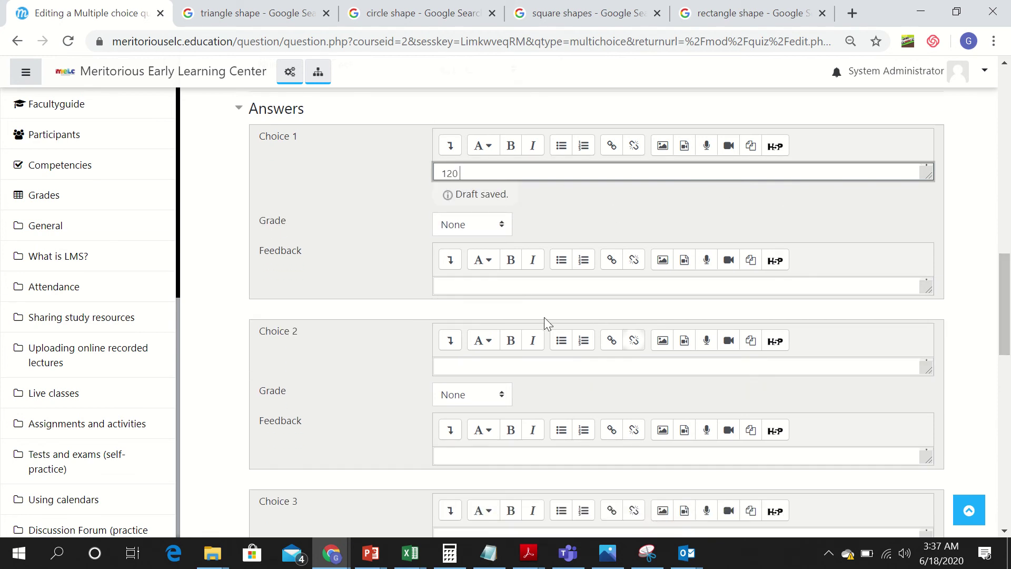
click(462, 365)
text(180)
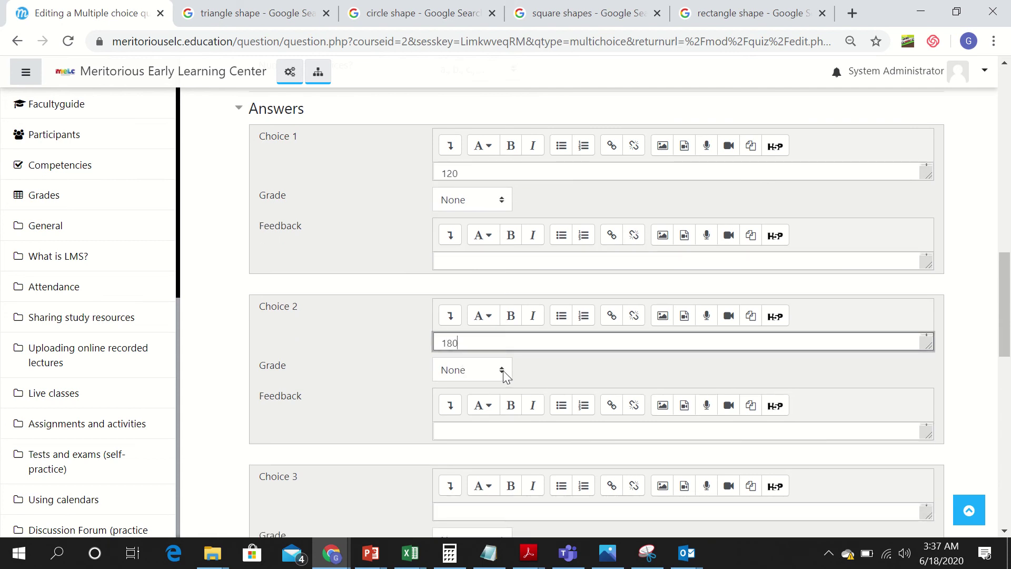
click(504, 371)
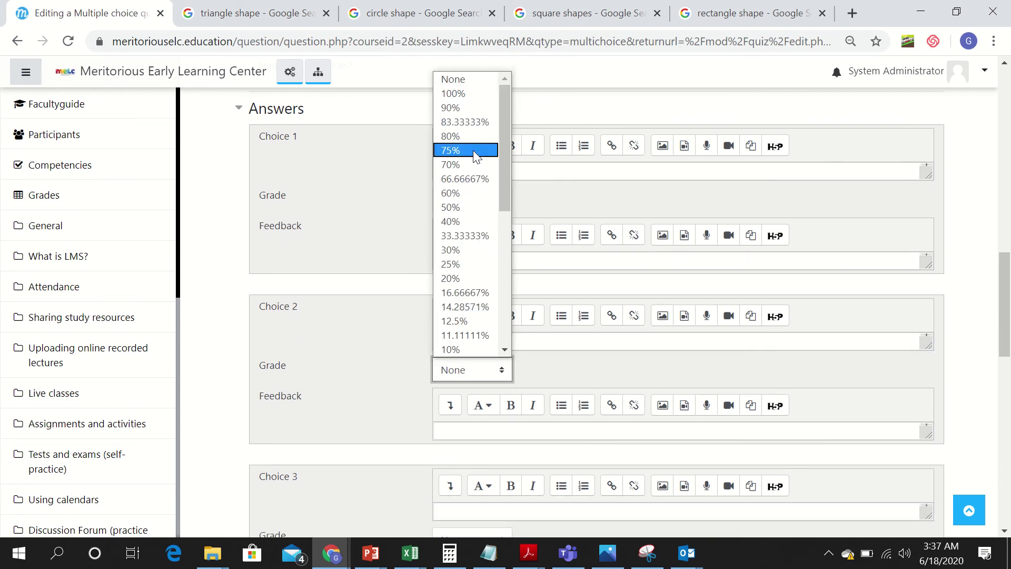
click(471, 92)
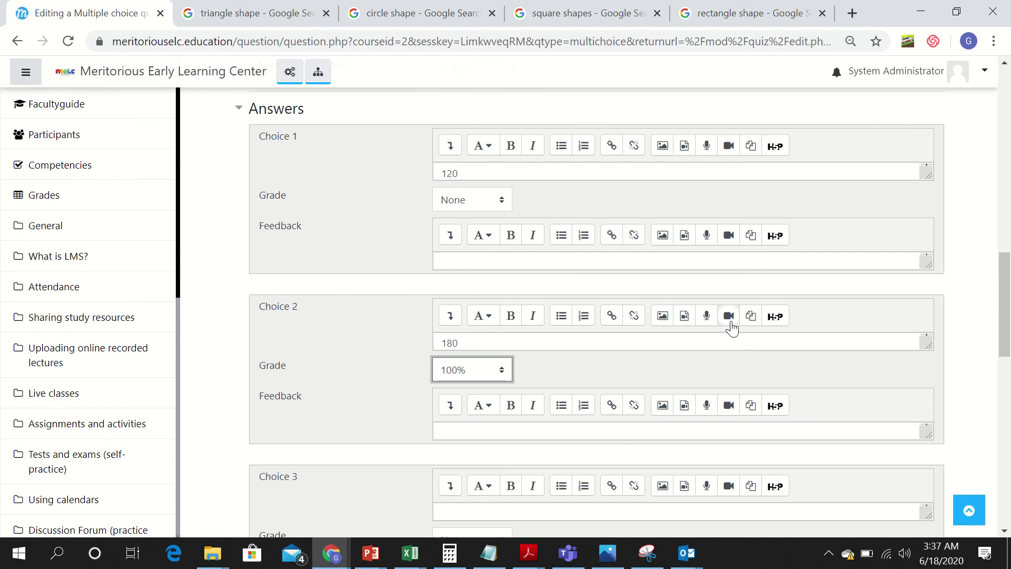
Enter 75 as Choice 3 and 150 as Choice 4 of the triangle question.
drag(1009, 306, 1009, 382)
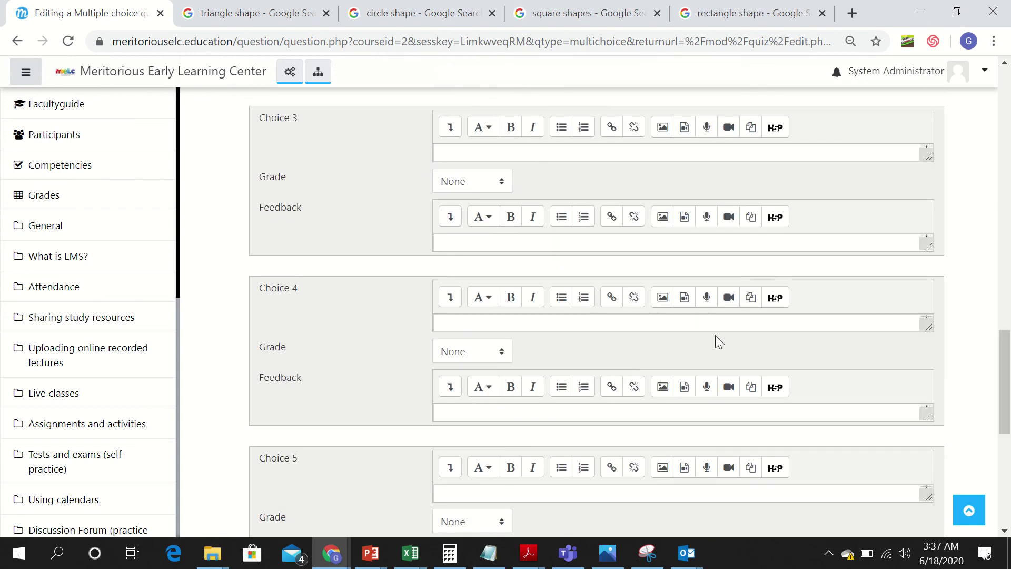
click(516, 154)
text(78)
key(BackSpace)
text(5)
click(466, 320)
text(1)
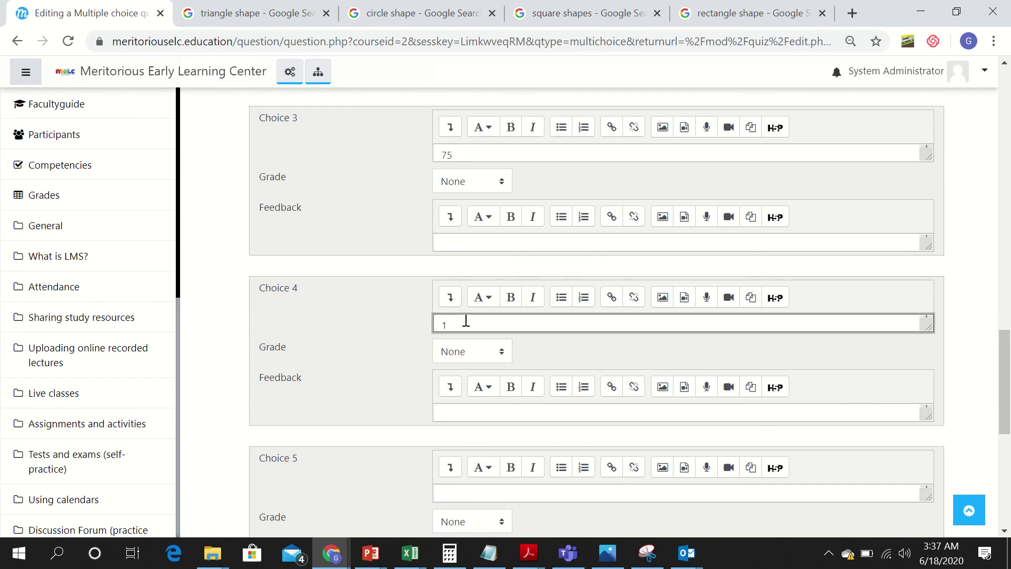
text(50)
Save the triangle question and return to the editing page of the Mathematics quiz.
drag(1003, 361, 1008, 424)
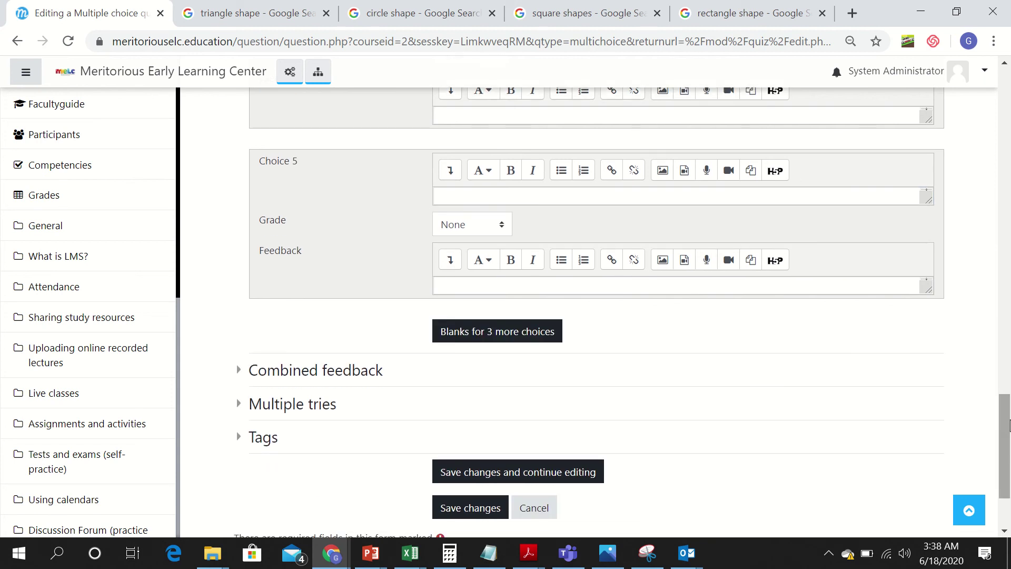
drag(1009, 424, 1009, 445)
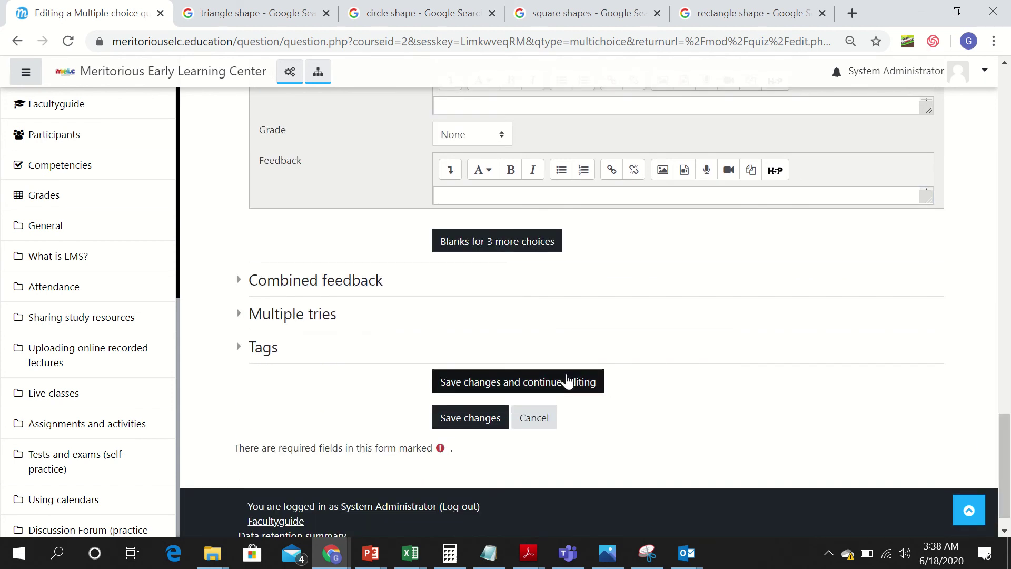
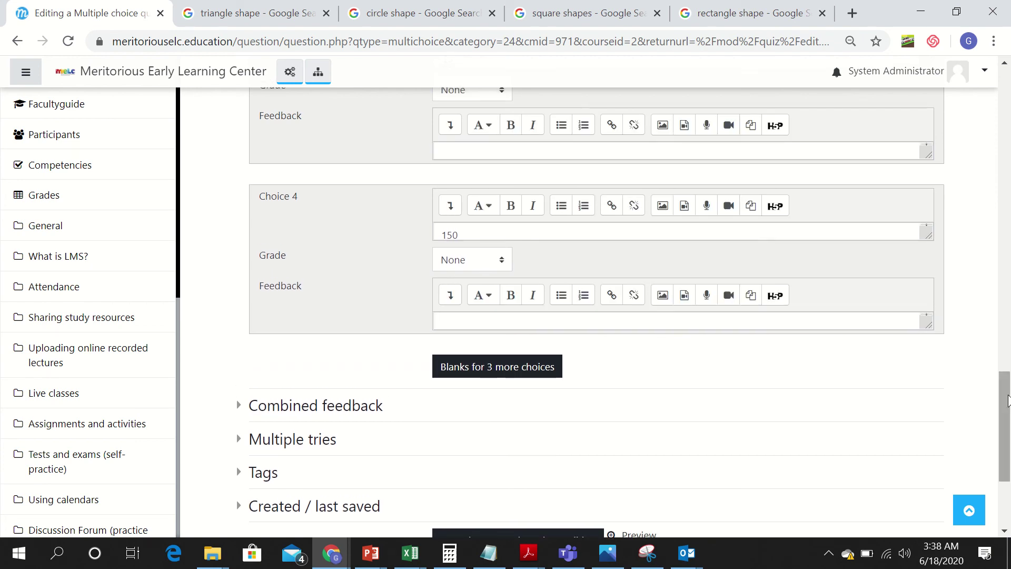
scroll(1007, 402, down, 3)
click(443, 390)
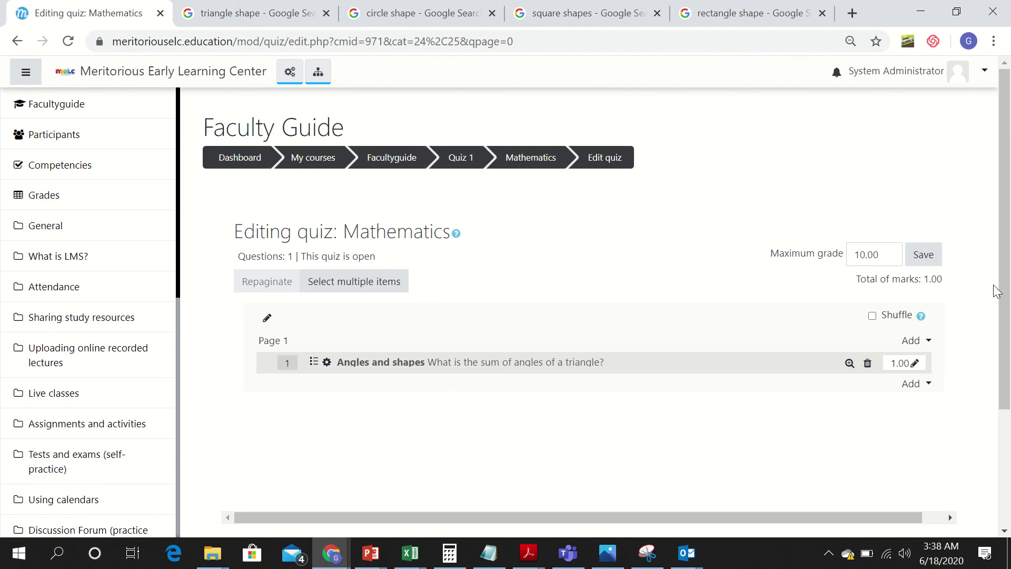
Add another new question of the Multiple choice type below the triangle question.
click(915, 384)
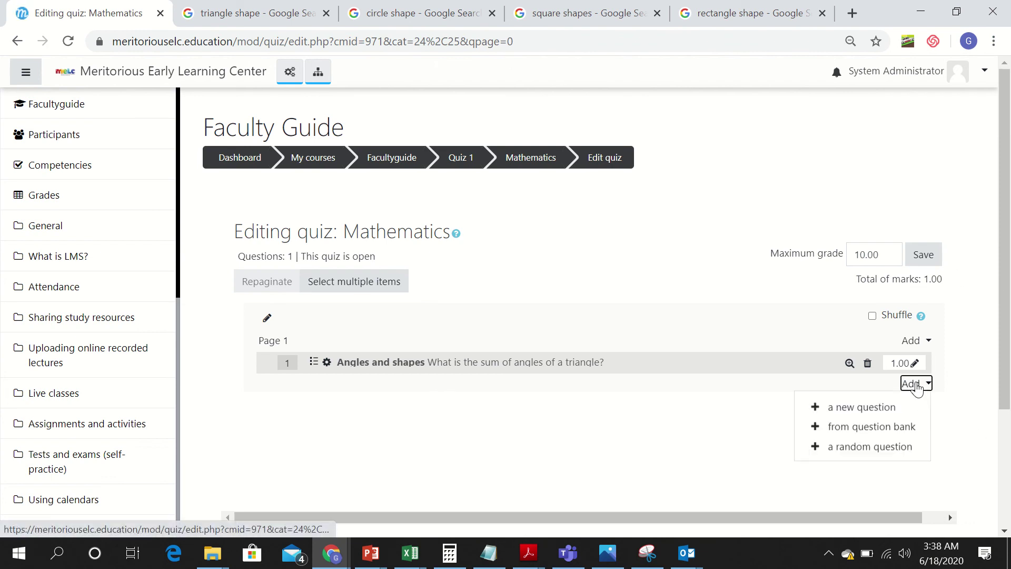
click(866, 414)
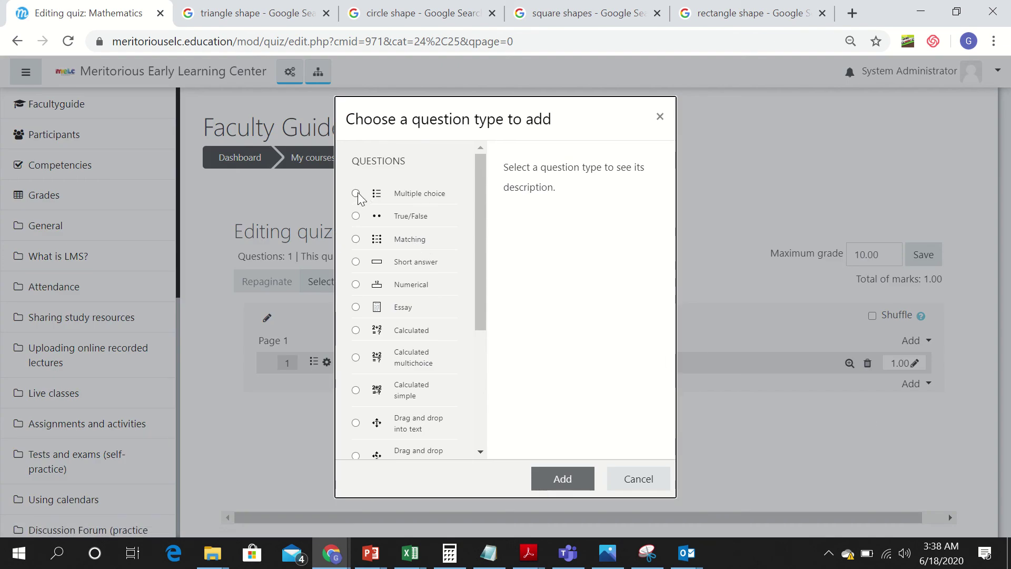
click(356, 193)
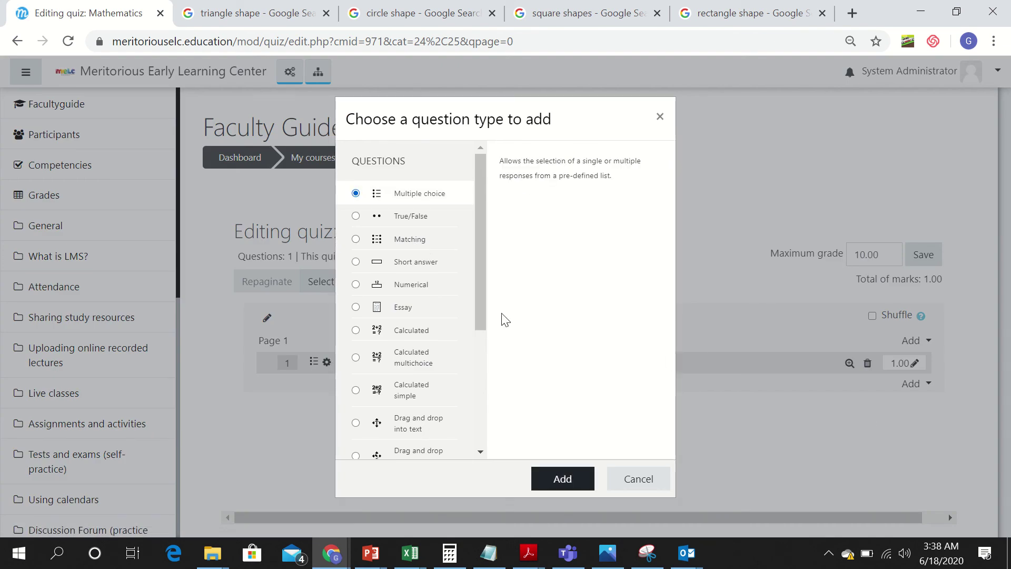
click(565, 488)
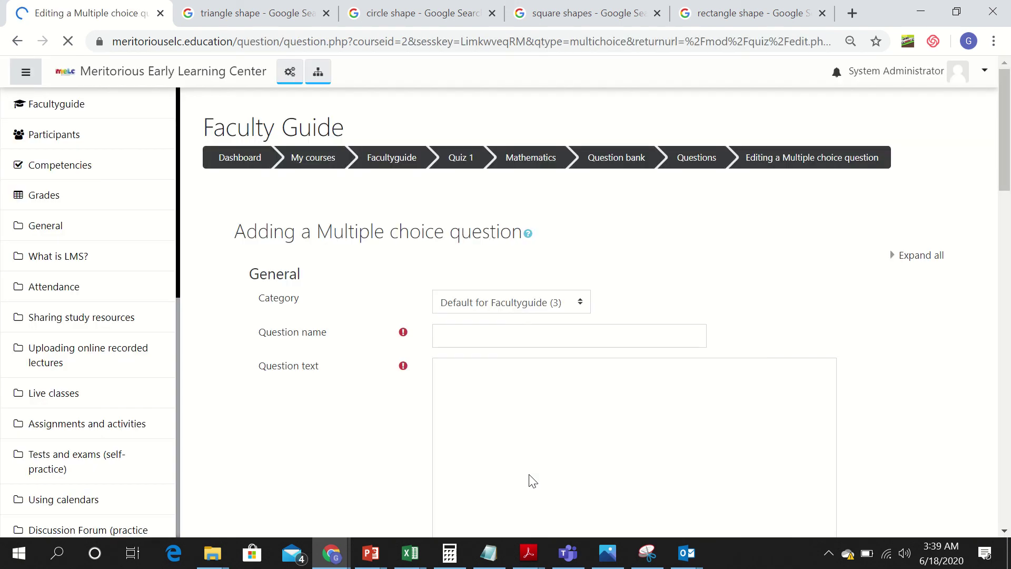
Name the second multiple choice question "Angles and shapes".
click(462, 331)
text(A)
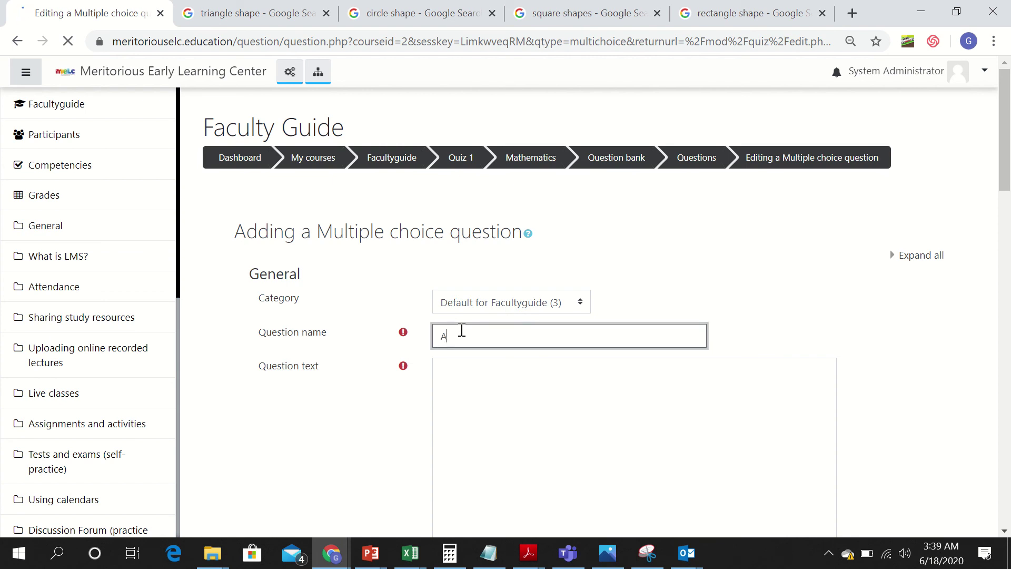
text(ngles a)
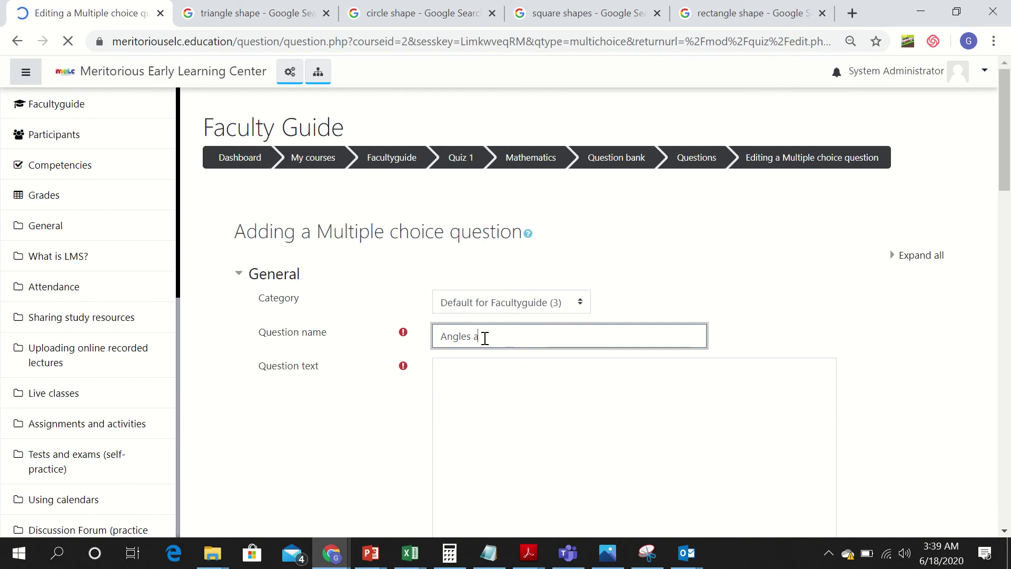
scroll(501, 339, down, 5)
scroll(502, 340, down, 3)
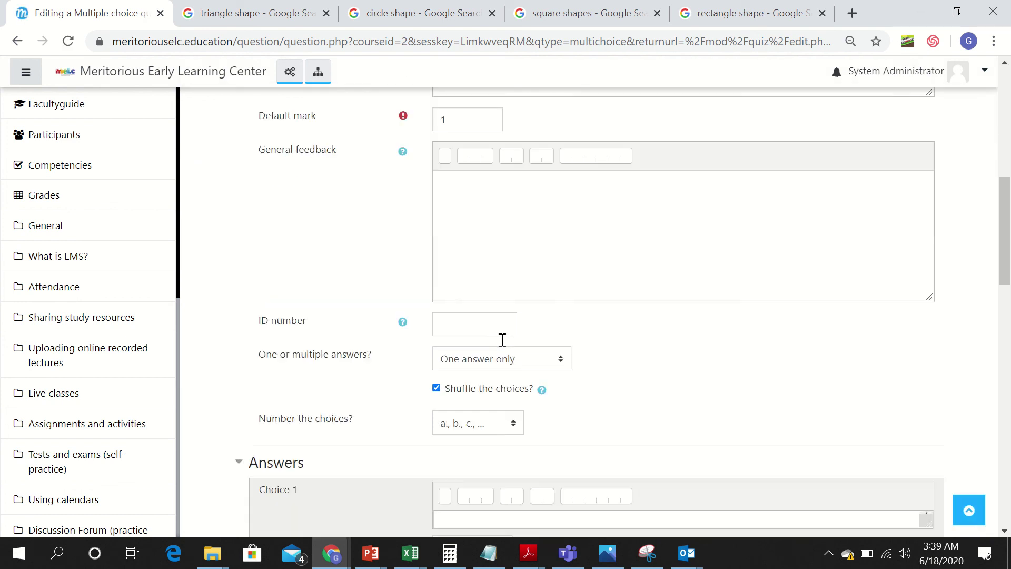
scroll(501, 338, up, 10)
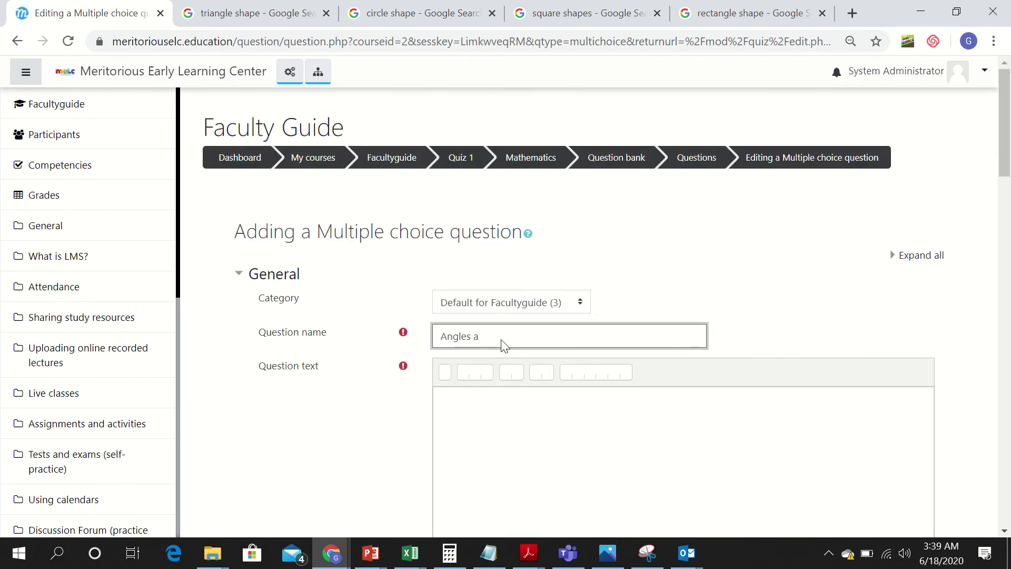
text(nd shapes)
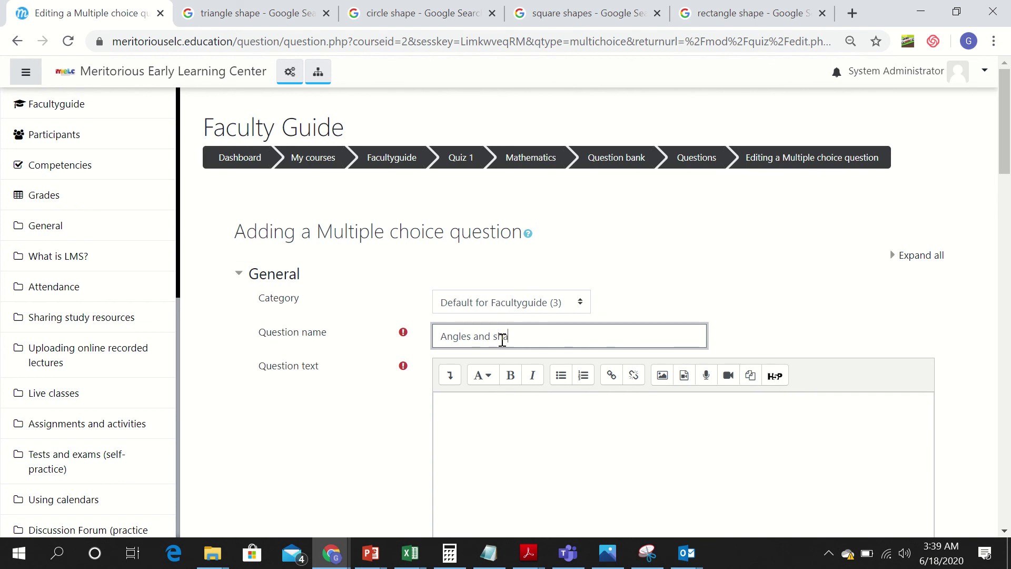
Enter the second question's text "which one of these is a circle ?".
click(492, 404)
text(w)
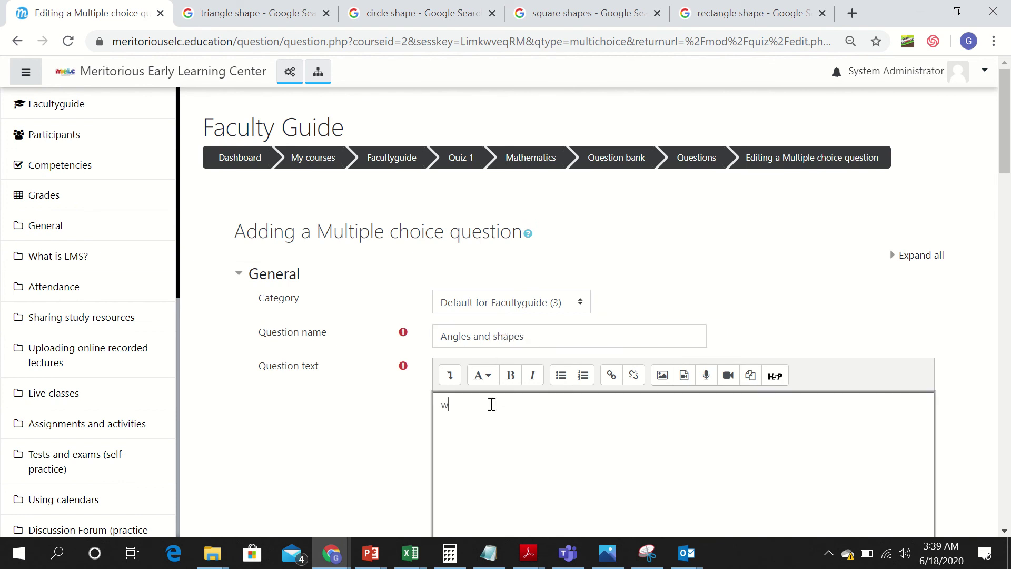
text(hich one of these is a curcke)
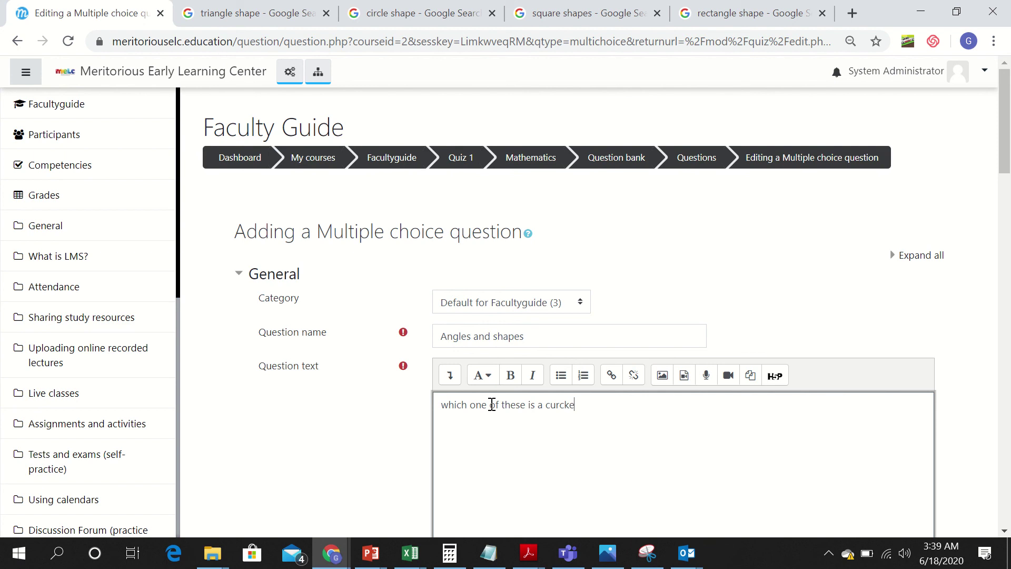
key(BackSpace)
key(BackSpace)
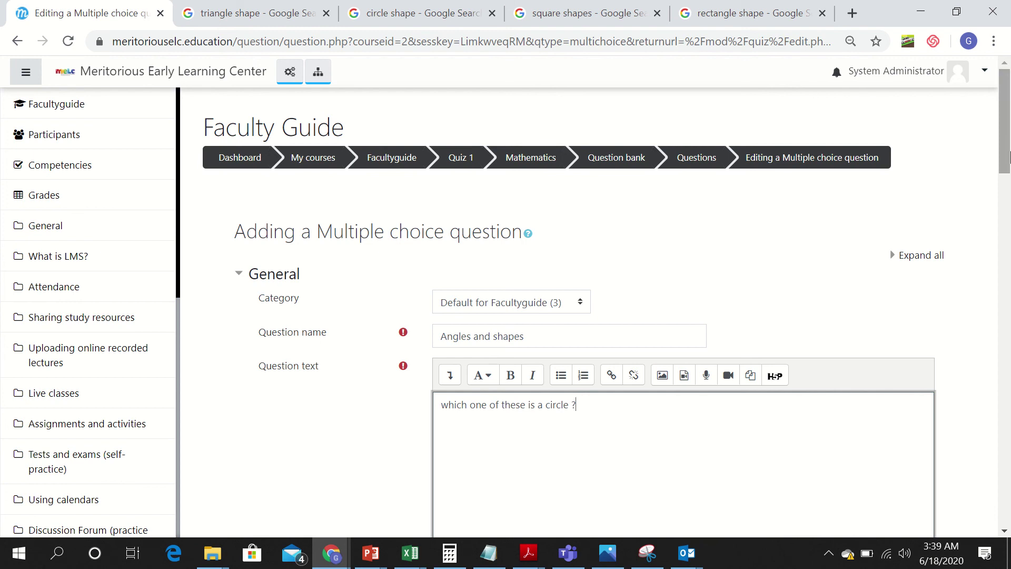
Copy the enlarged outlined triangle image from the triangle shape search results and paste it as the answer in Choice 1.
click(1010, 227)
drag(1009, 235, 1009, 337)
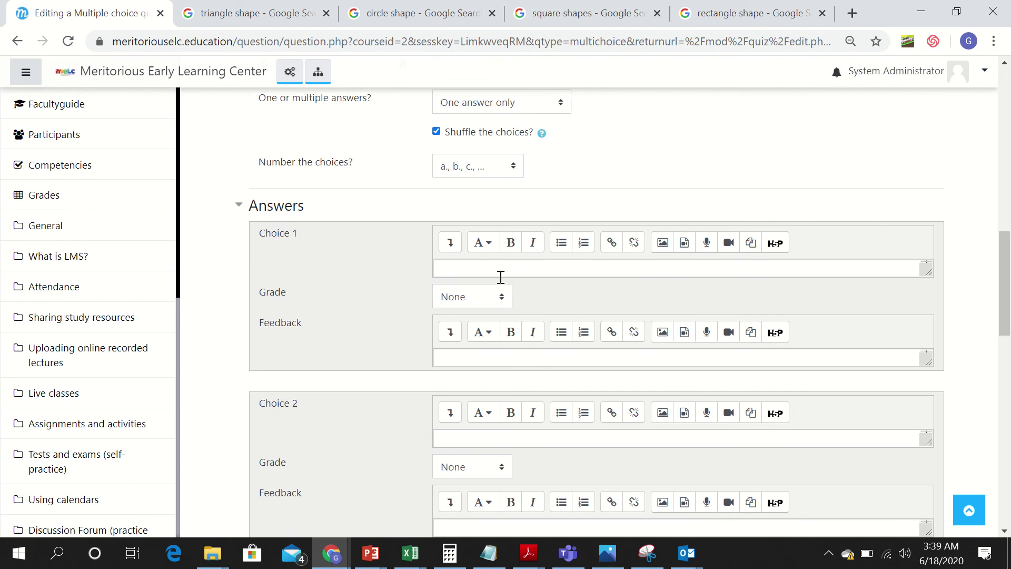
click(481, 272)
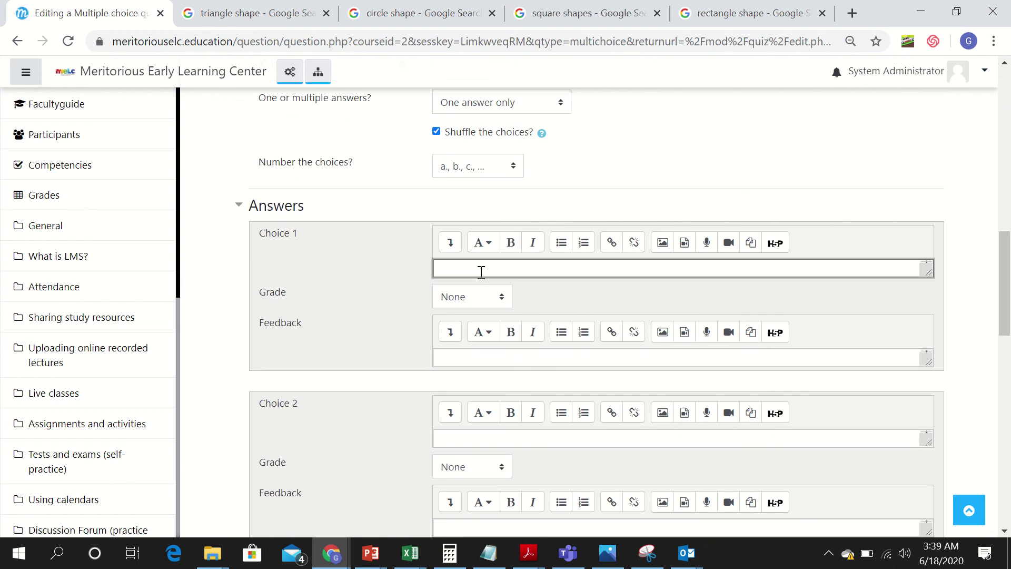
click(242, 18)
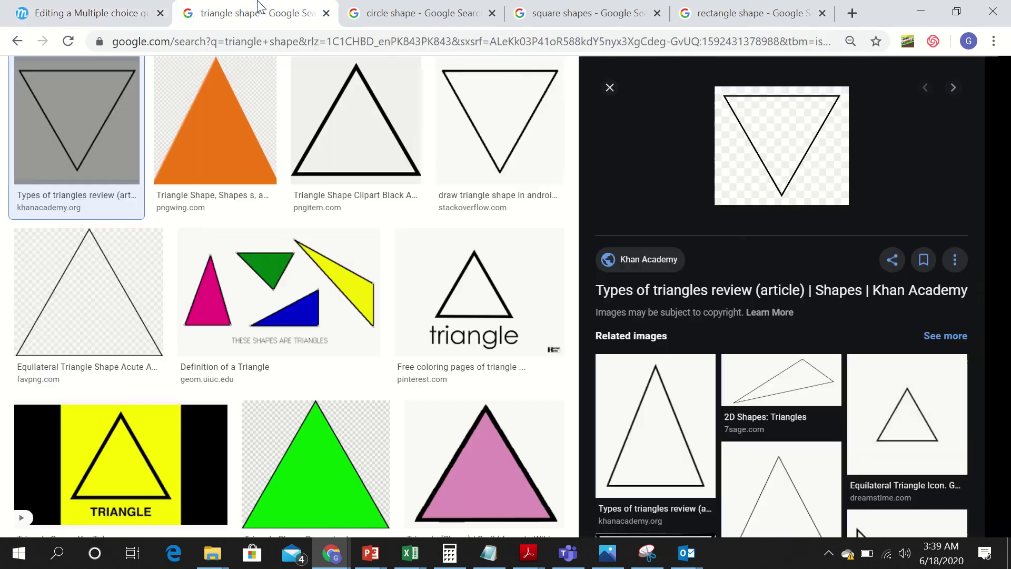
right_click(825, 132)
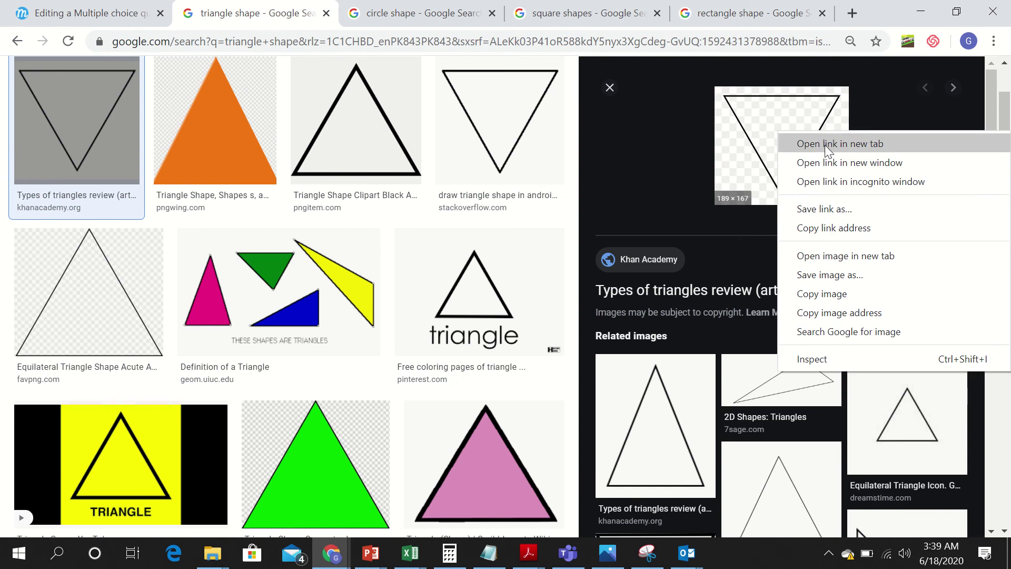
click(813, 293)
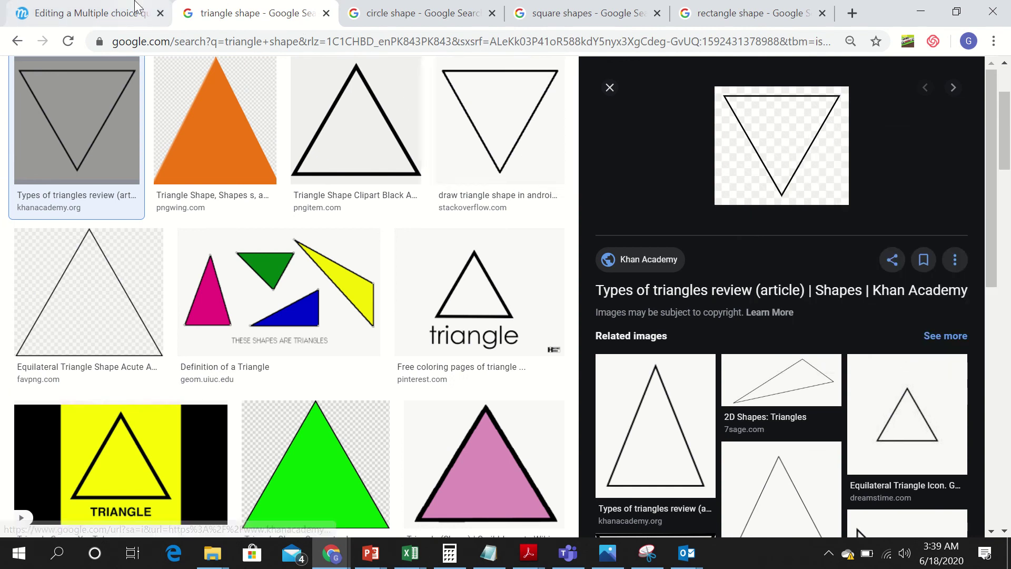
click(87, 13)
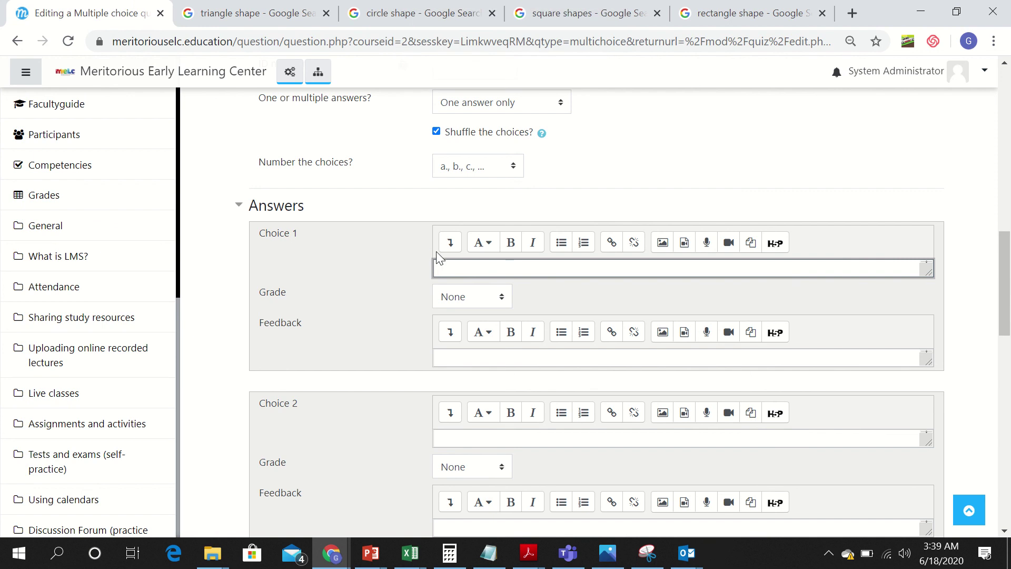
right_click(448, 269)
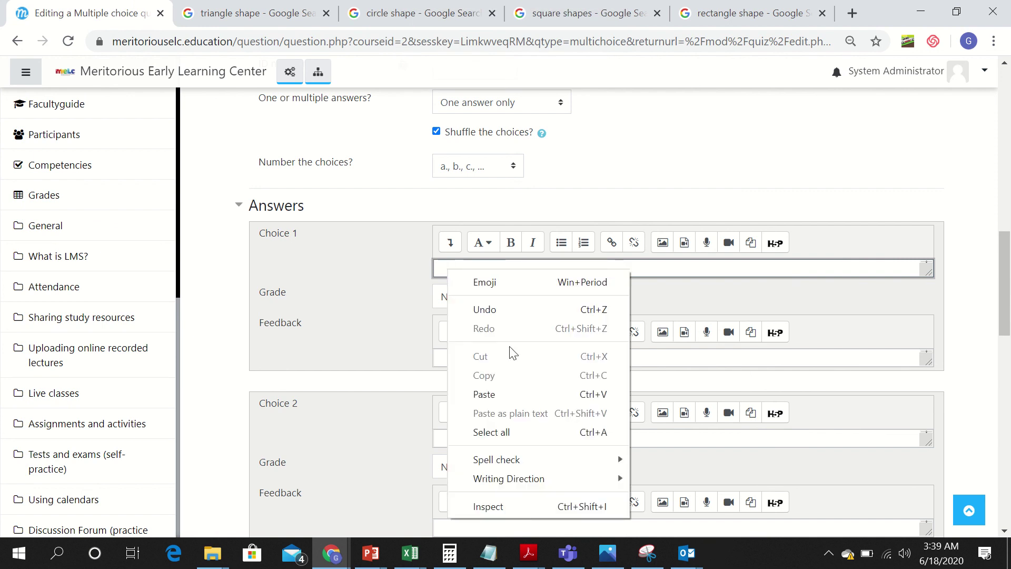
click(507, 398)
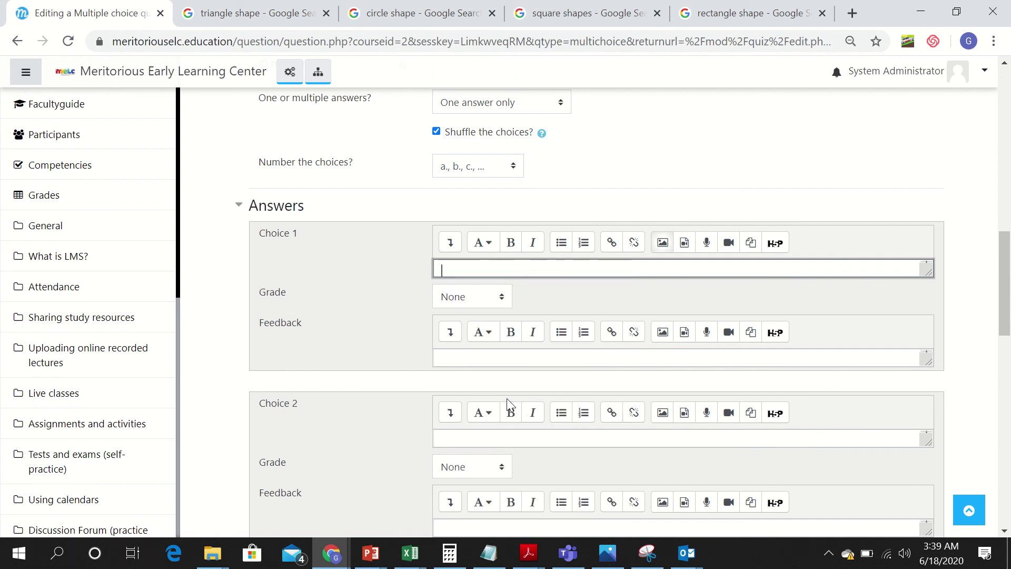
Copy the enlarged circle image from the circle shape search results into Choice 2 and set that choice's grade to 100%.
click(408, 12)
right_click(750, 223)
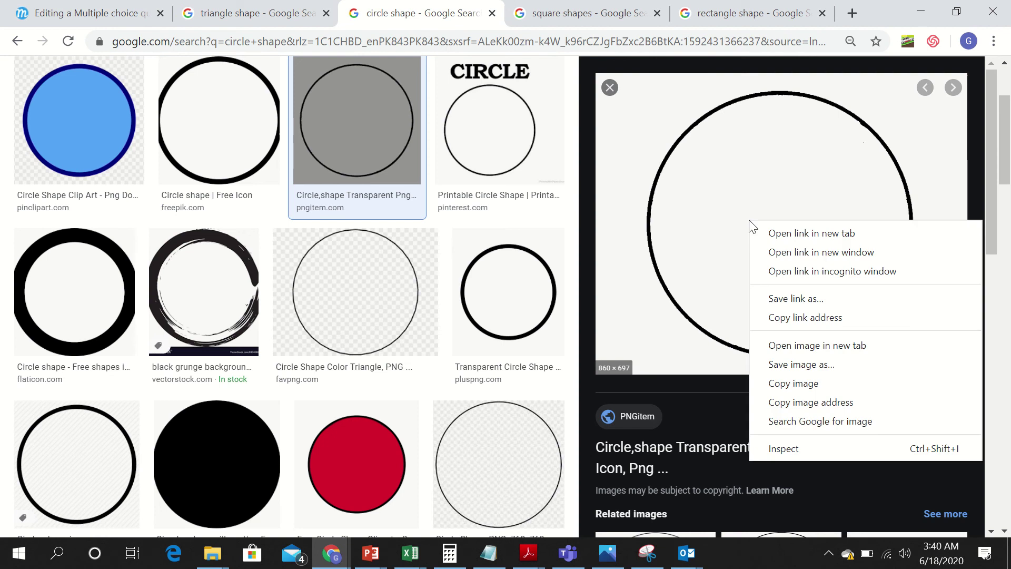
click(794, 385)
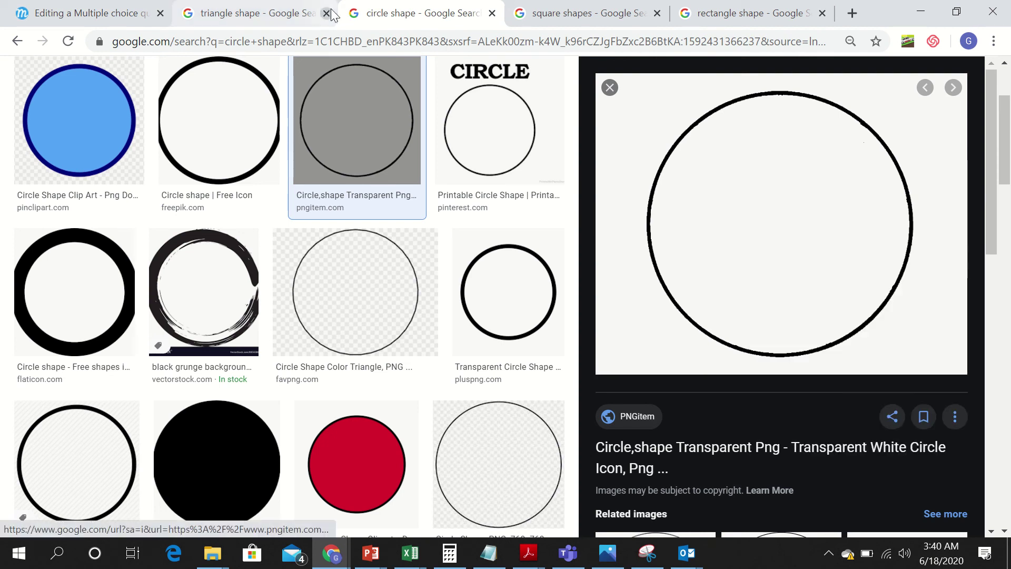
right_click(690, 202)
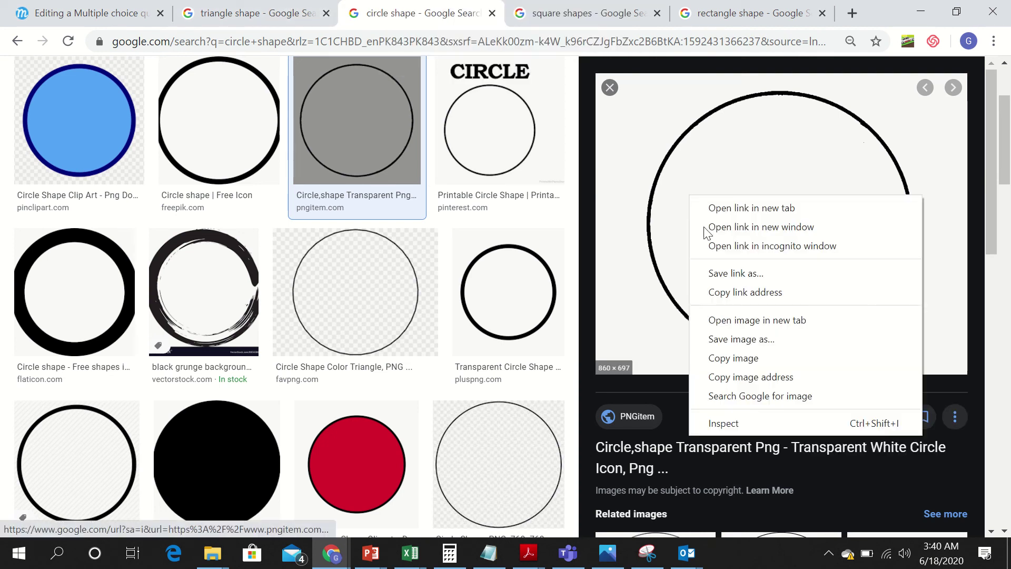
click(750, 362)
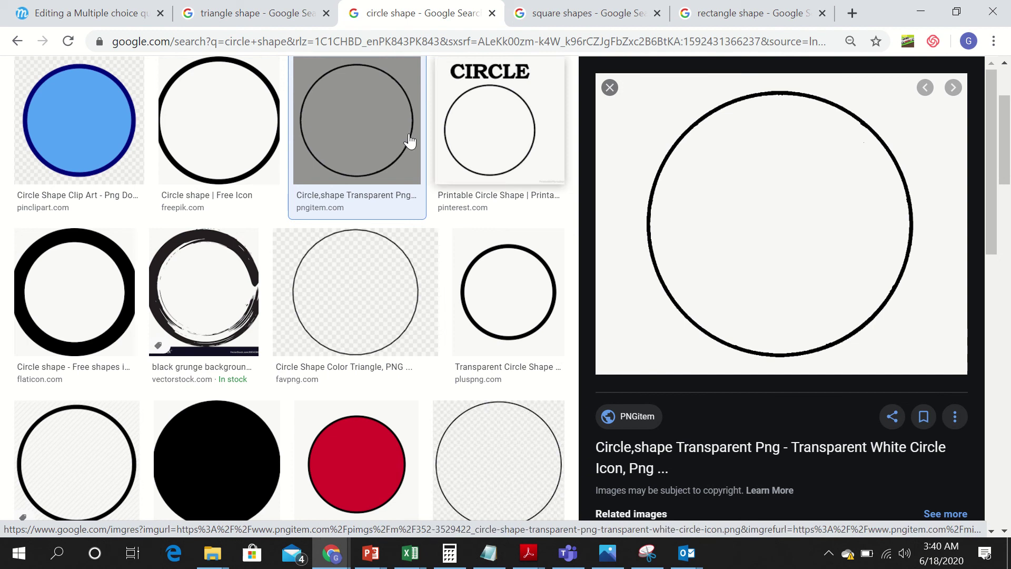
click(112, 12)
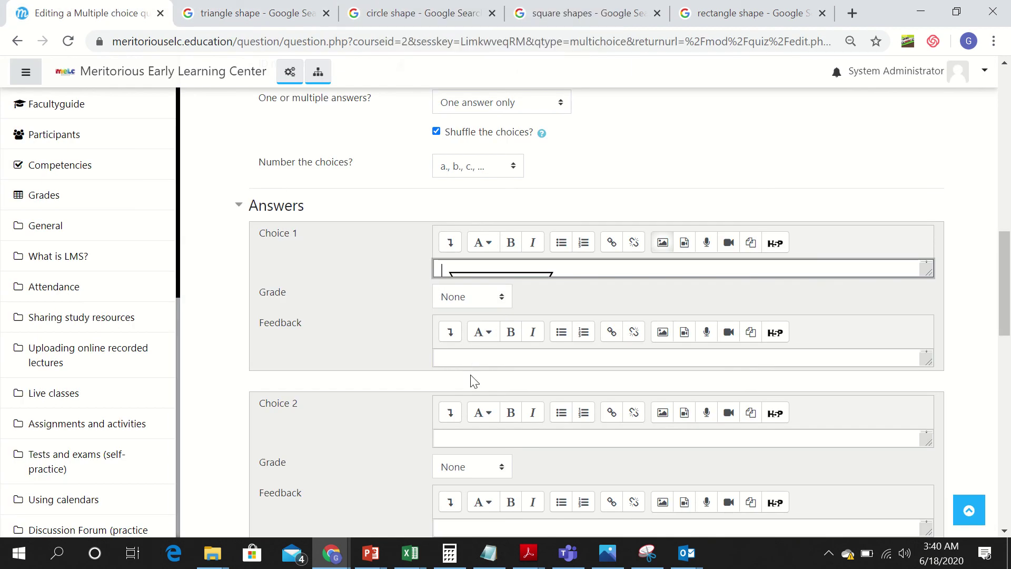
click(469, 436)
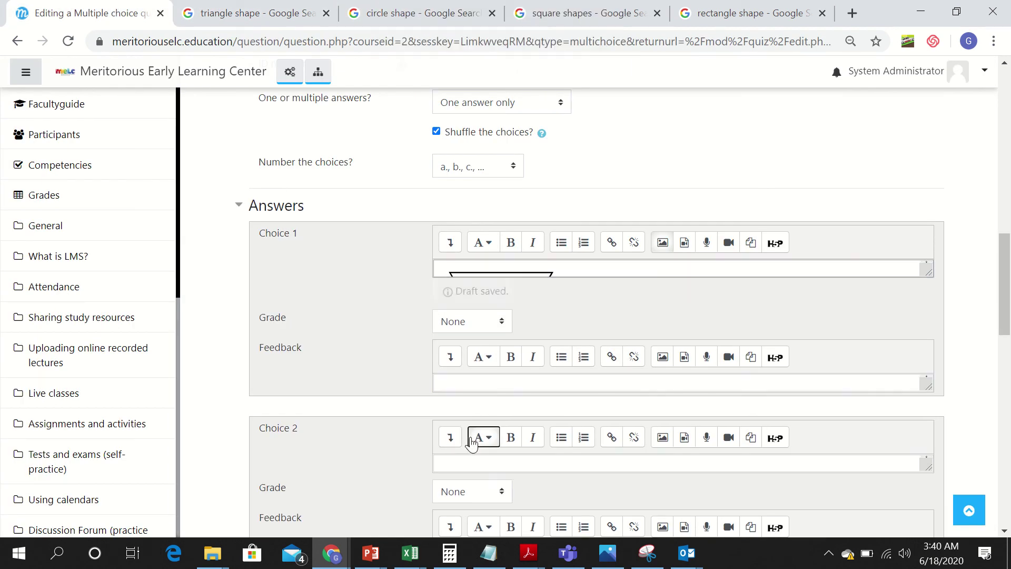
click(452, 462)
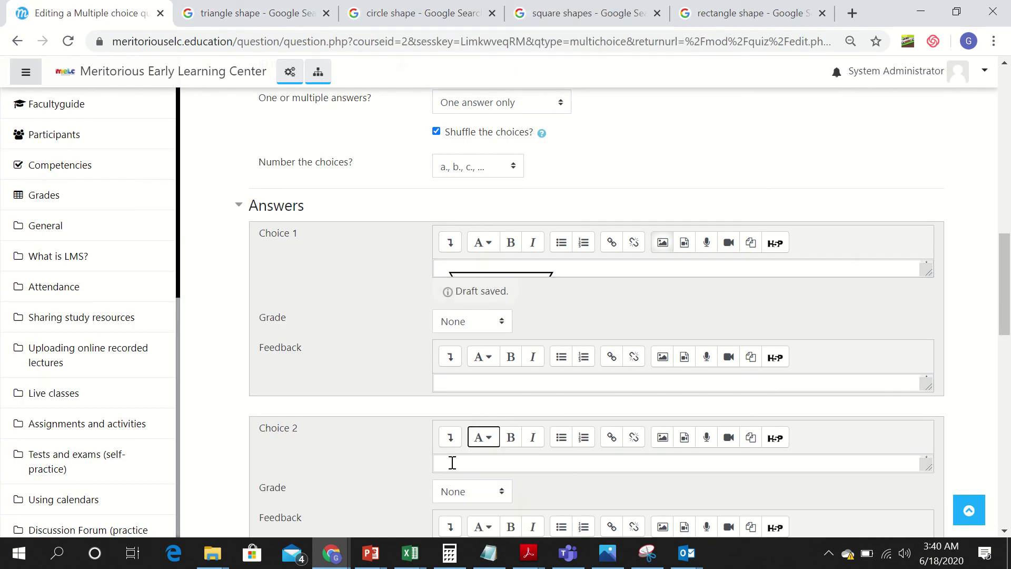
right_click(452, 462)
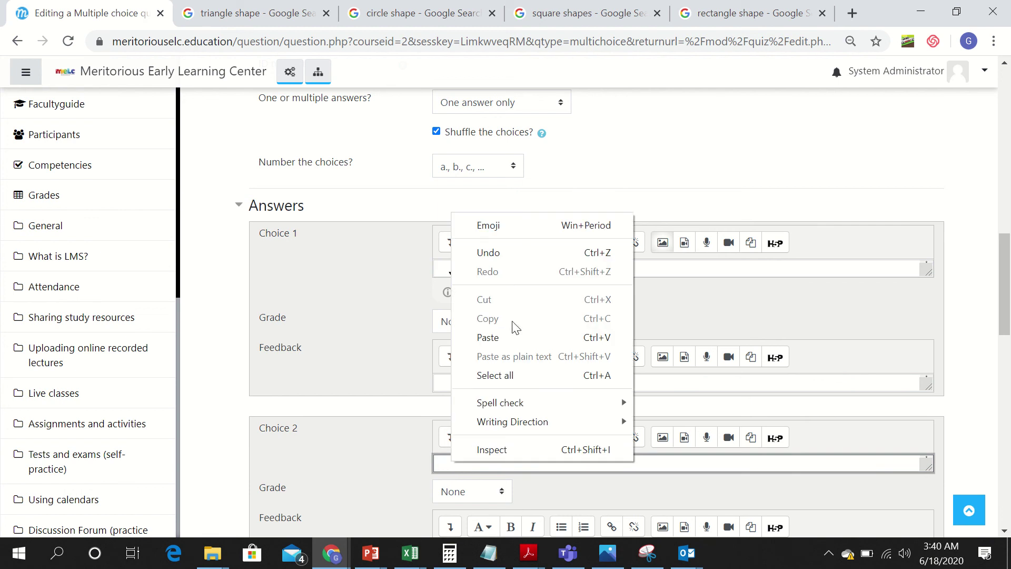
click(507, 339)
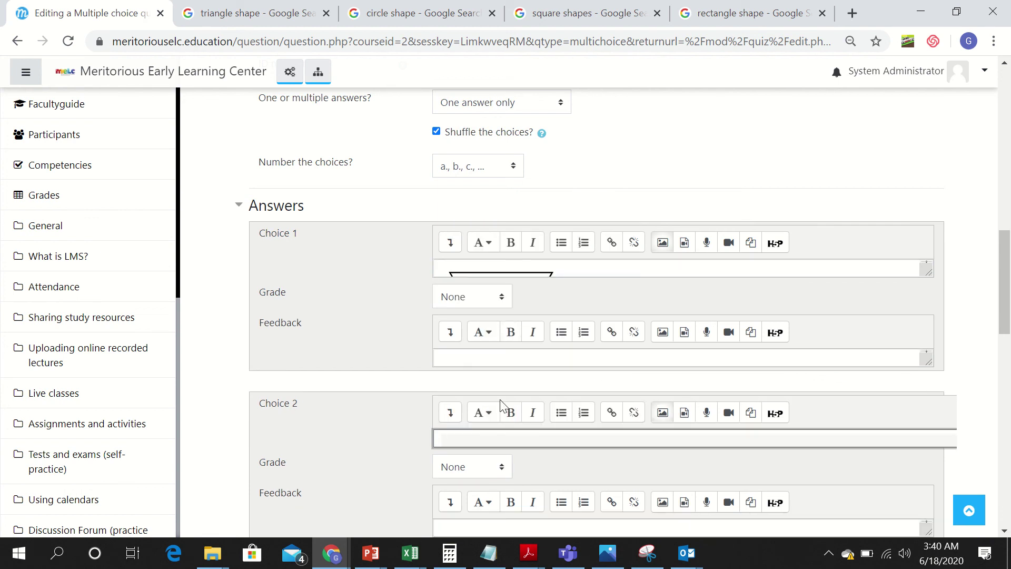
click(501, 468)
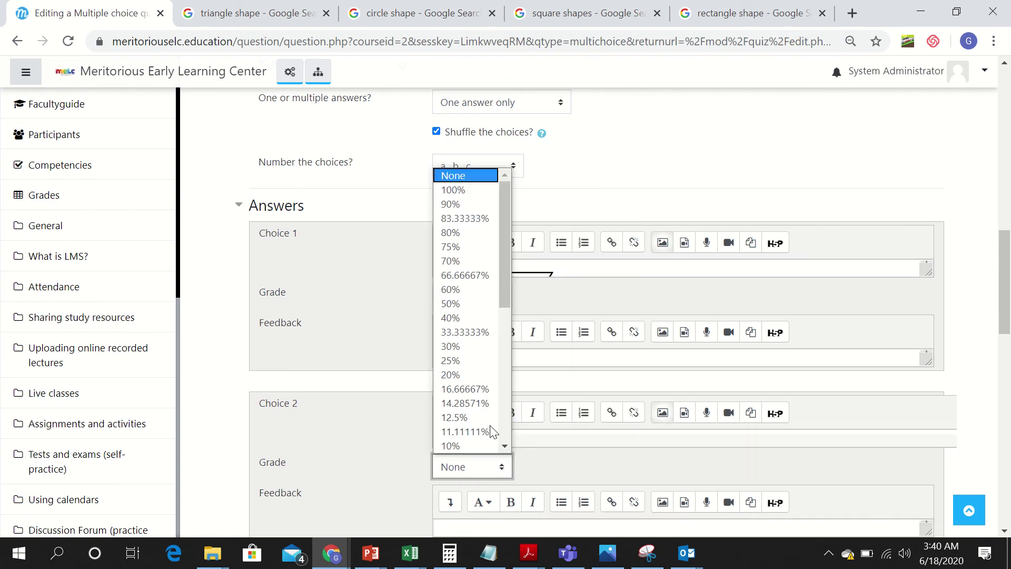
click(457, 189)
Copy the orange square image from the square shapes search results and paste it as the answer in Choice 3.
scroll(1010, 258, down, 5)
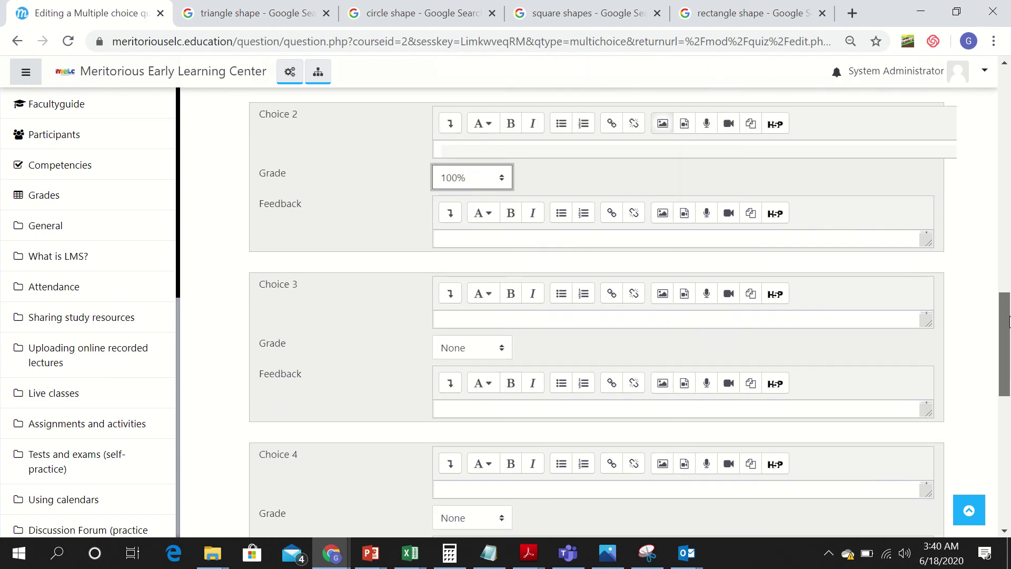
click(595, 33)
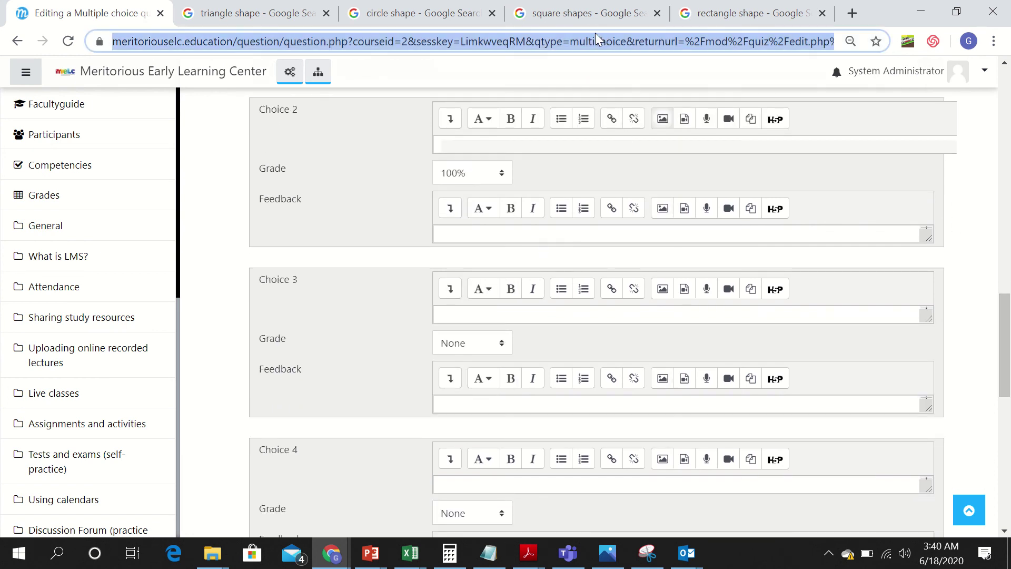
click(593, 11)
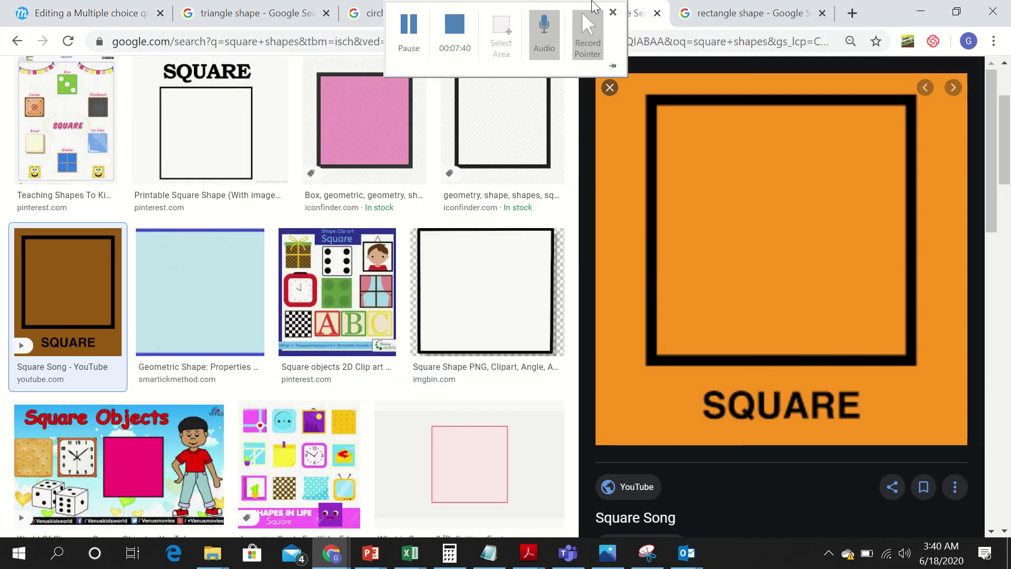
right_click(674, 223)
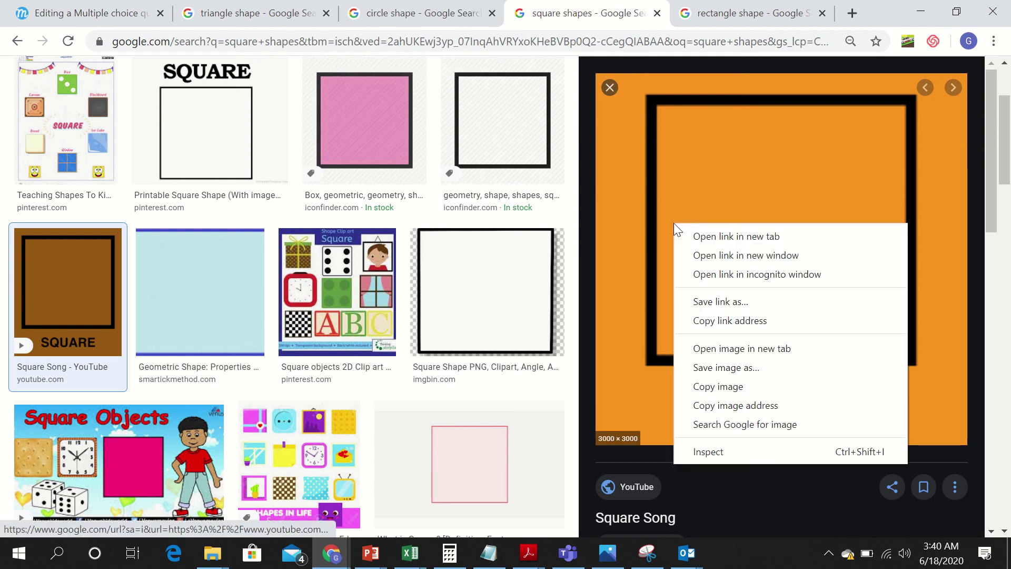
click(722, 390)
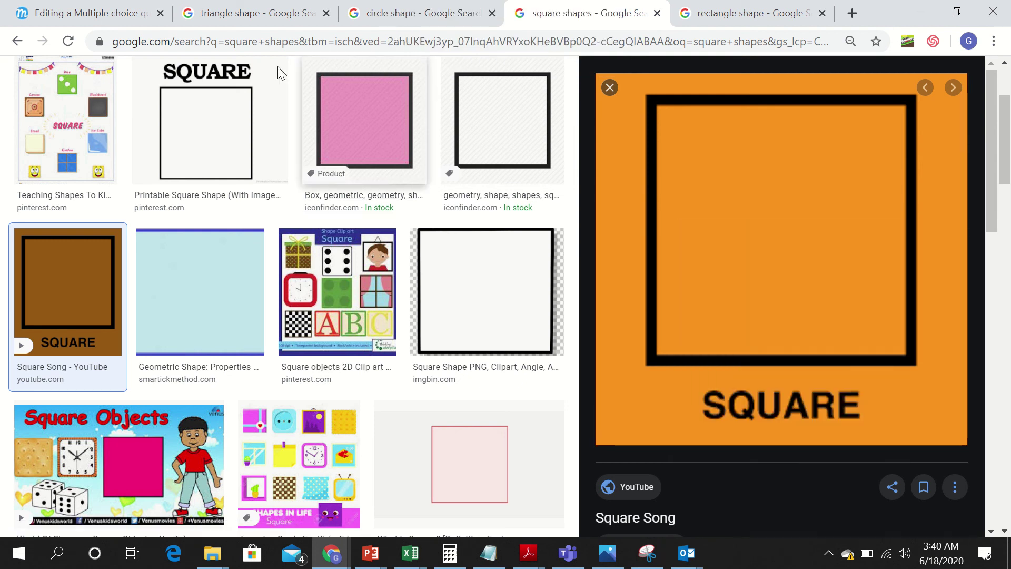
click(131, 6)
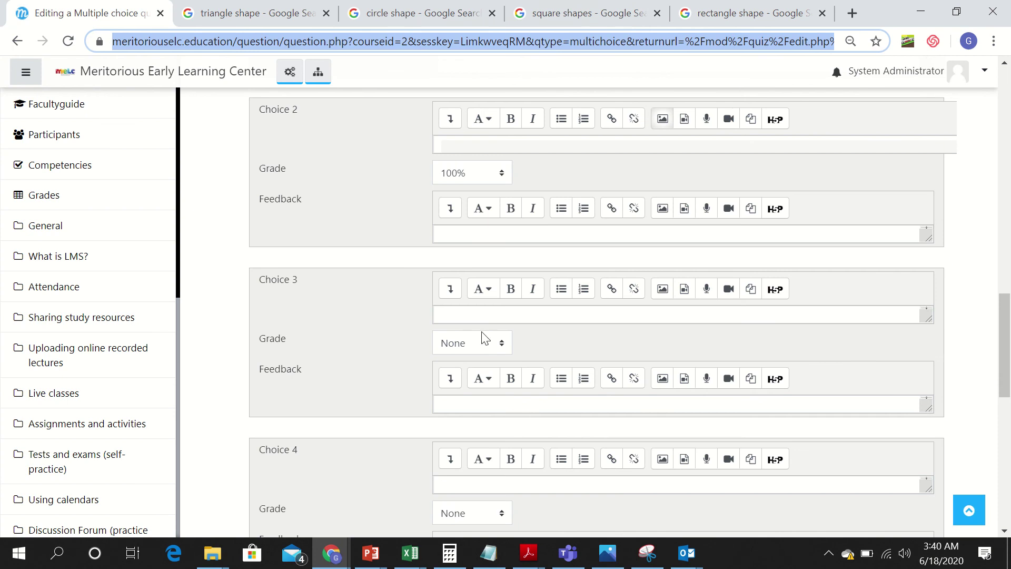
click(489, 317)
right_click(488, 317)
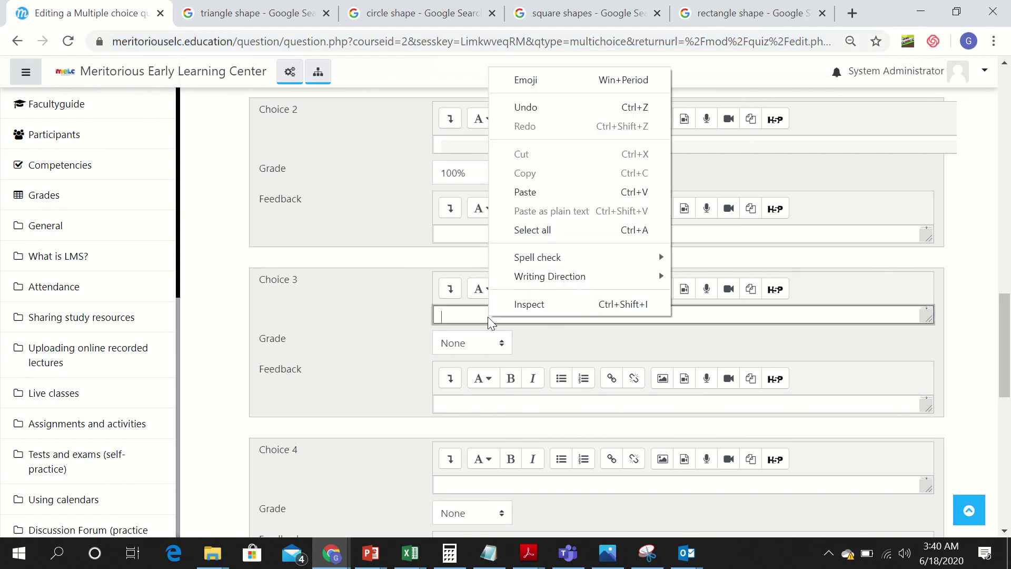
click(568, 185)
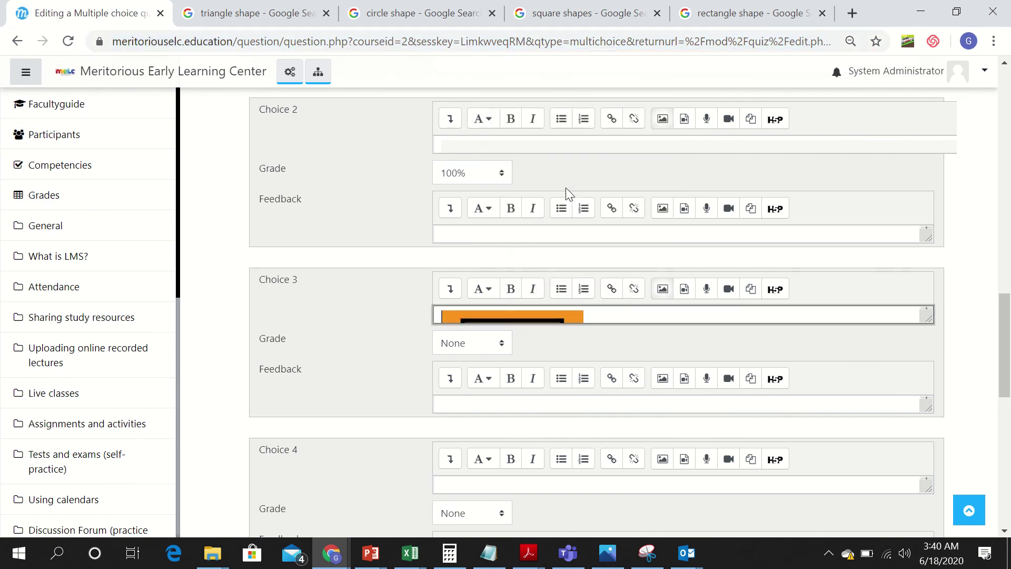
Copy the enlarged rectangle image from the rectangle shape search results and paste it as the answer in Choice 4.
click(467, 490)
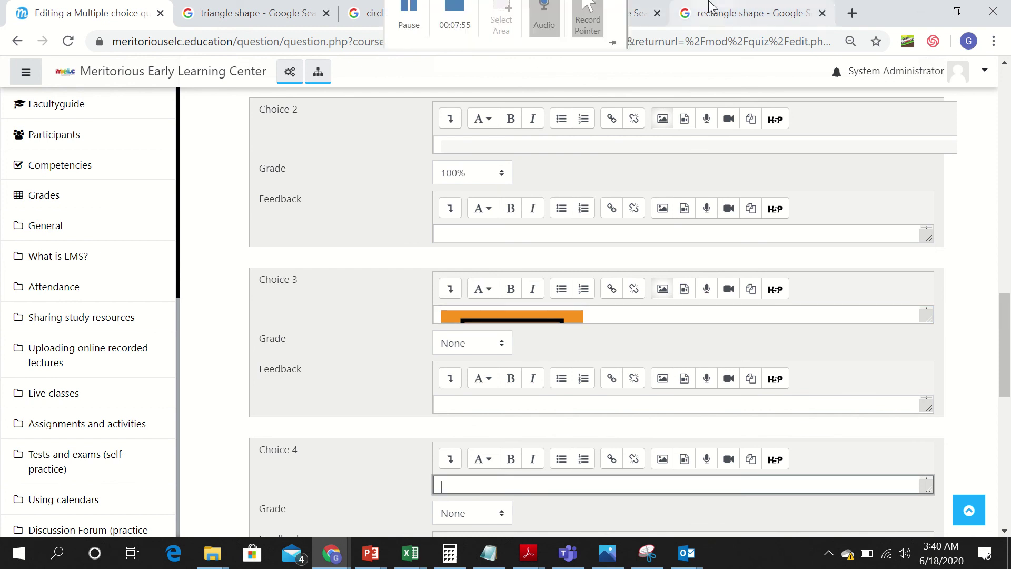
click(753, 14)
right_click(716, 209)
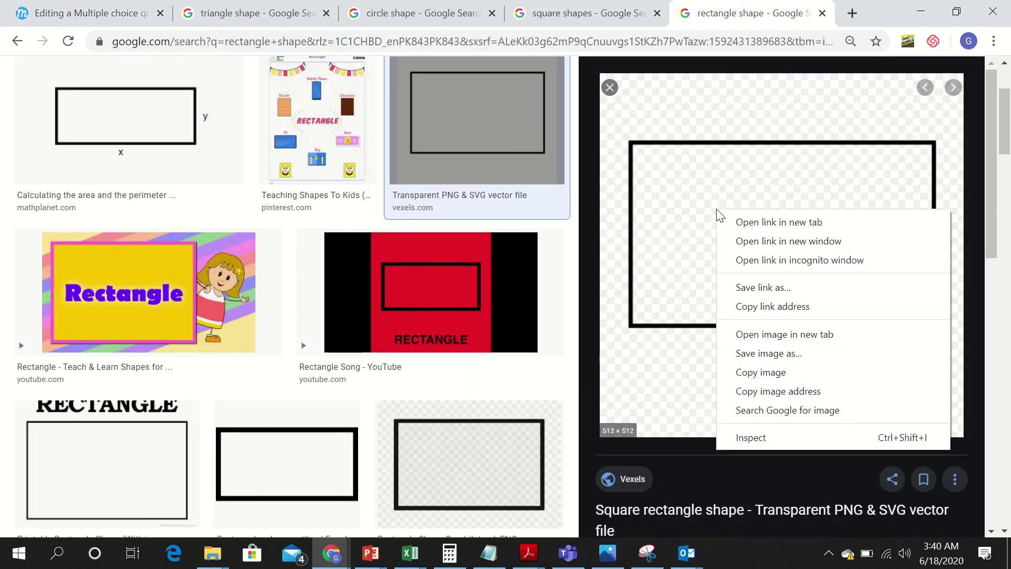
click(744, 373)
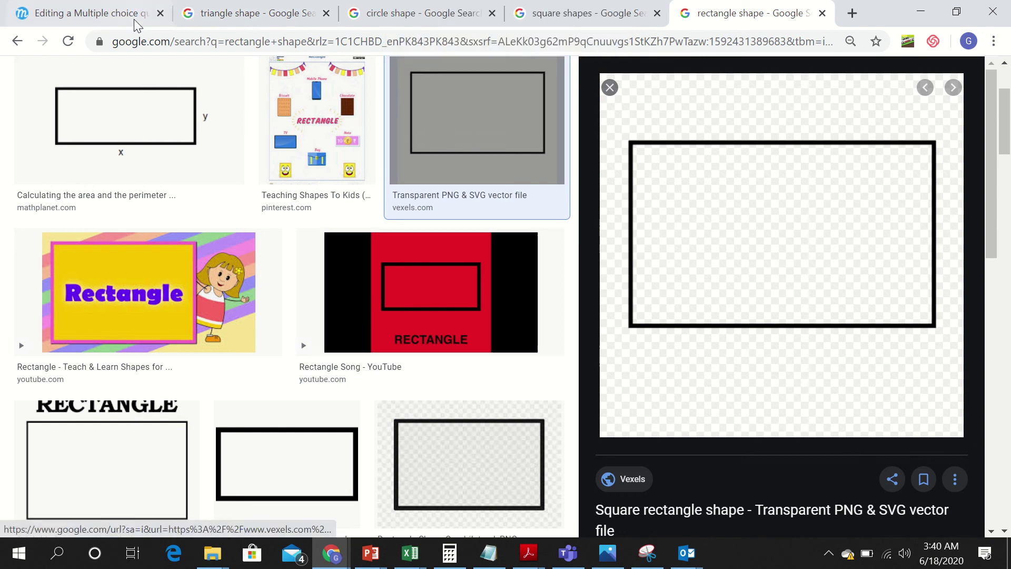
click(108, 6)
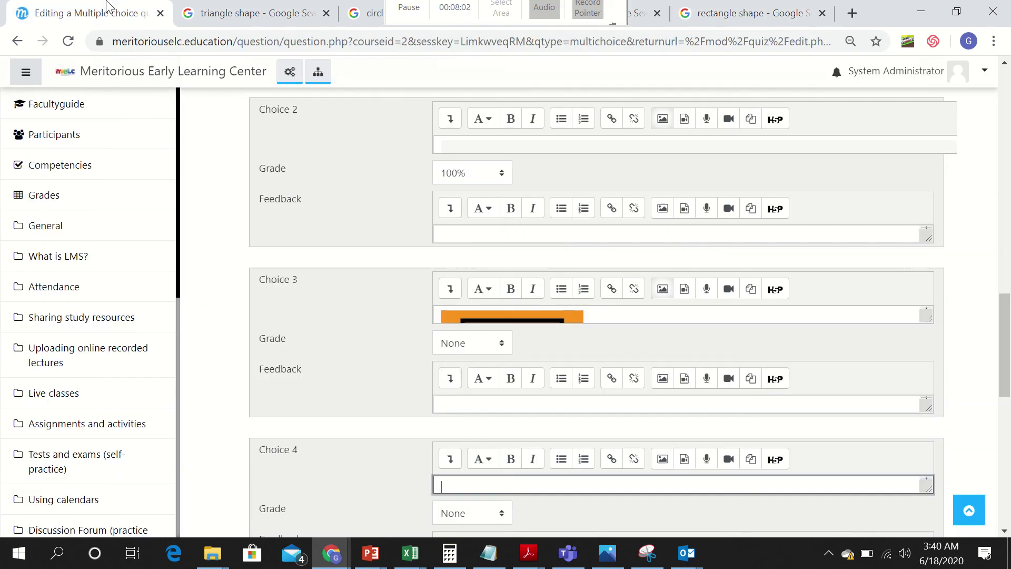
right_click(497, 485)
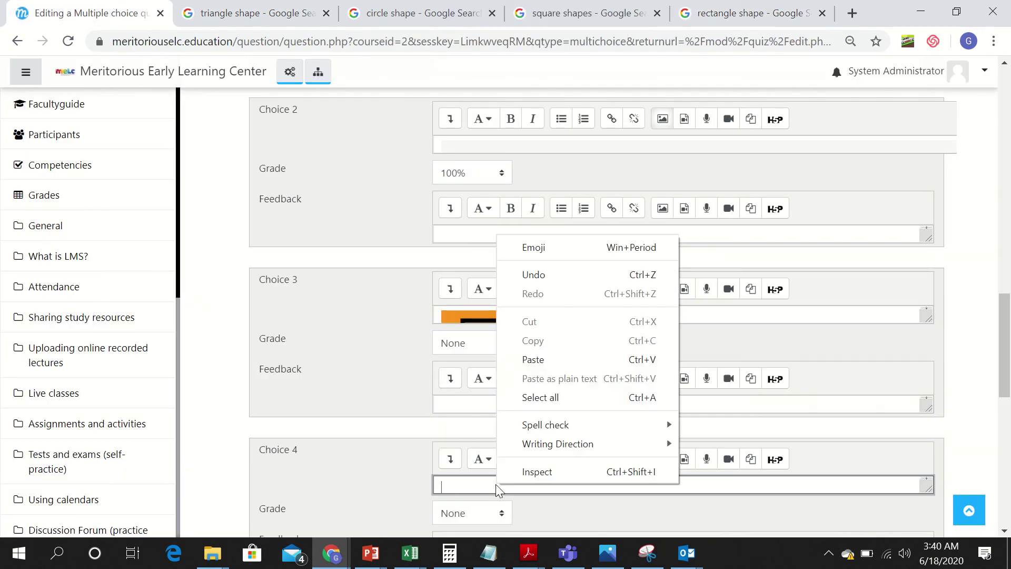
click(554, 352)
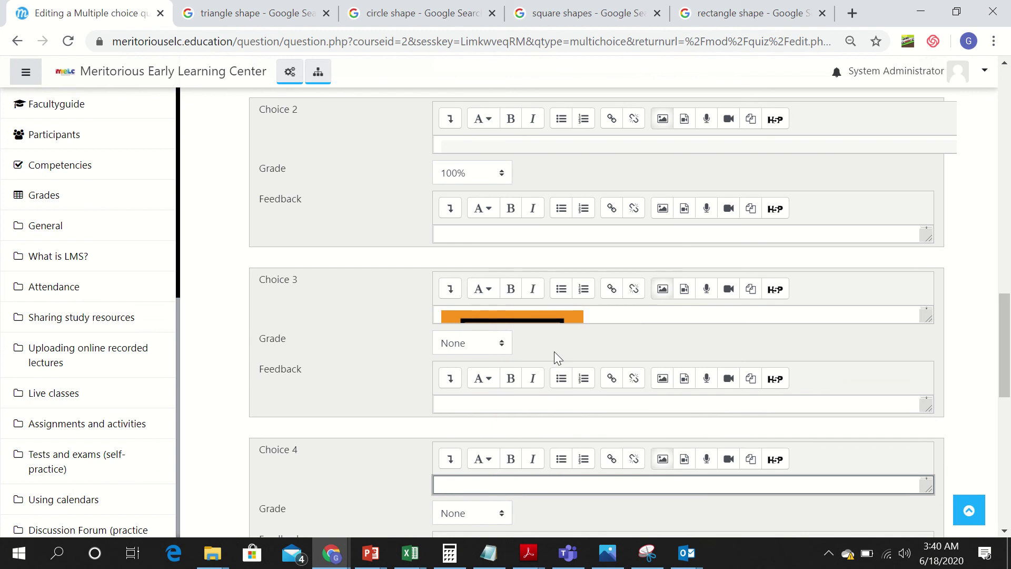
Save the circle question and return to the editing page of the Mathematics quiz.
drag(1009, 329, 1010, 454)
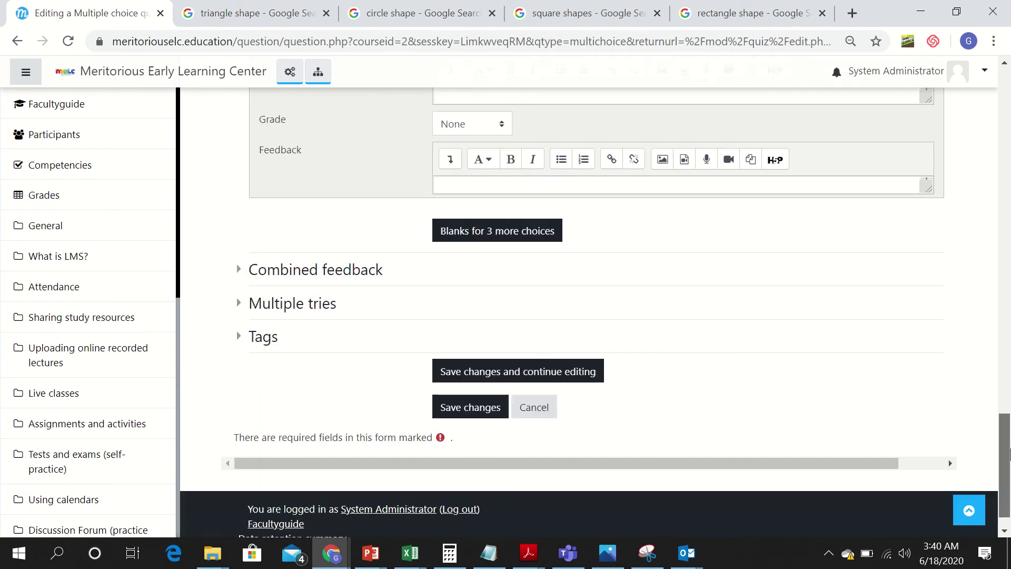
click(494, 411)
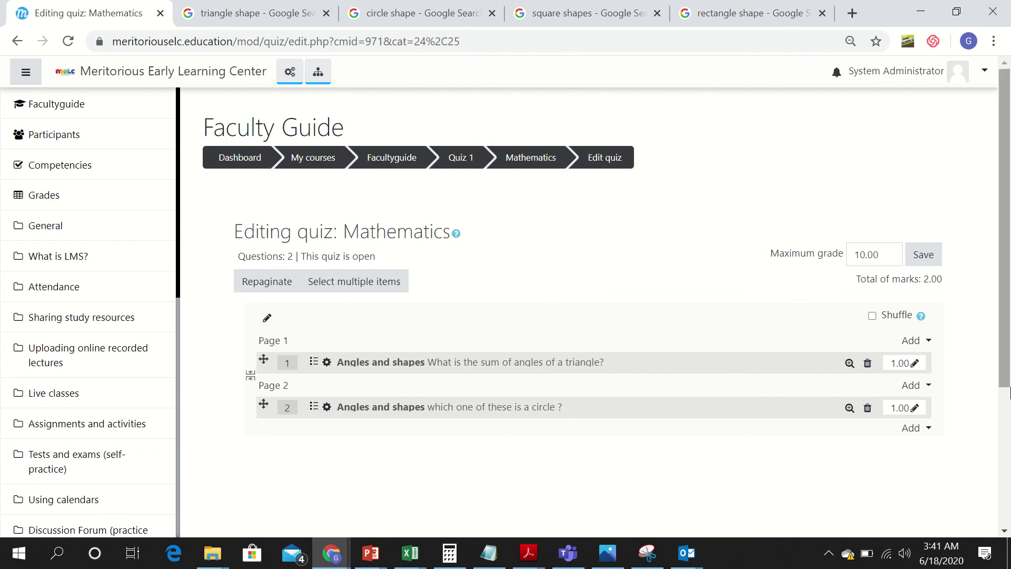
mouse_move(1010, 313)
mouse_down()
mouse_move(1010, 351)
mouse_move(1009, 325)
mouse_up()
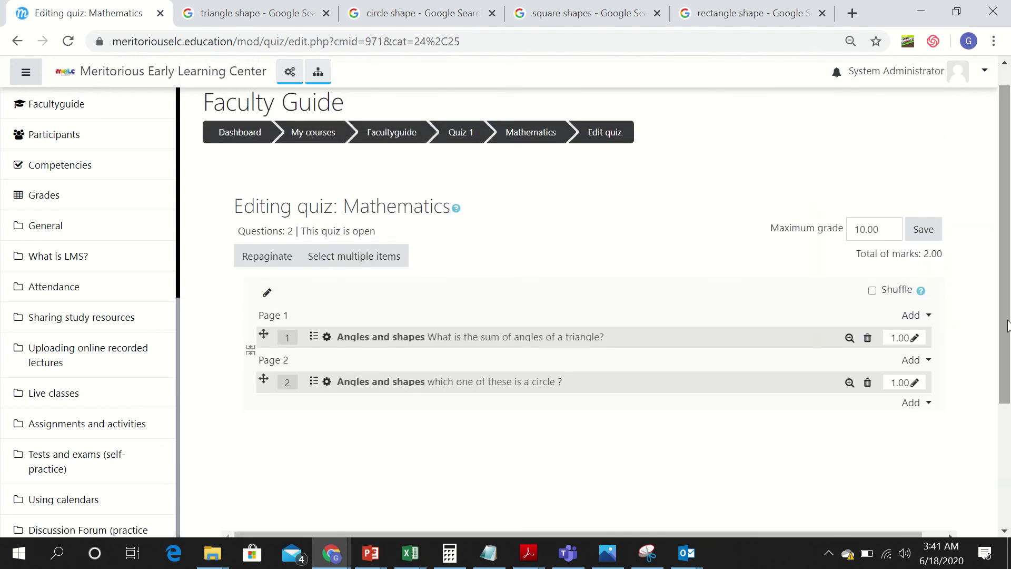